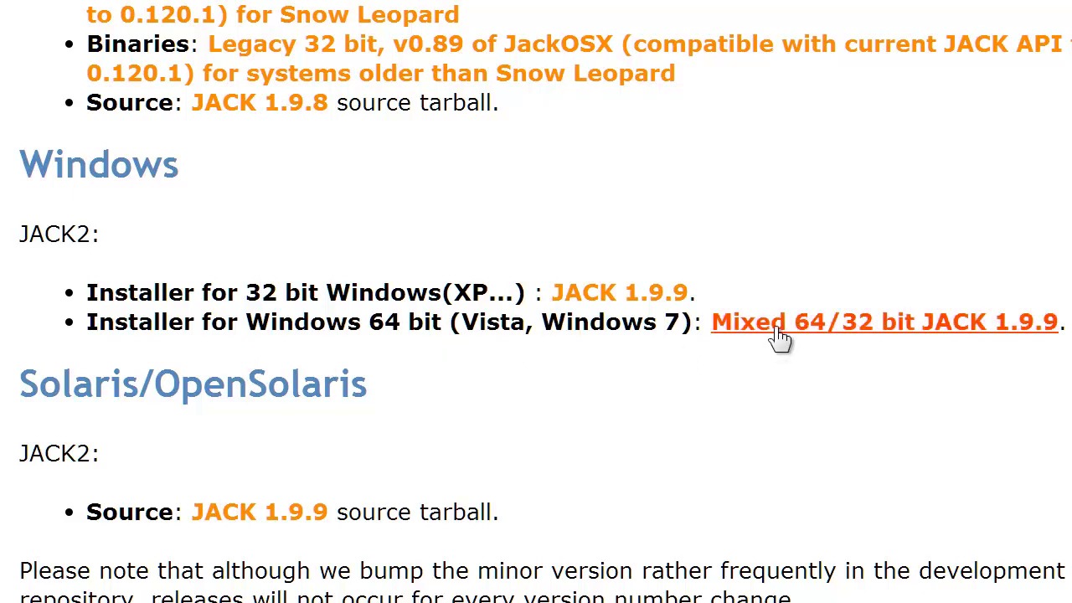
- Leave the Mixed 64/32 bit JACK 1.9.9 download page and return to the running JACK installer
key("alt+Tab")
key("alt+Tab")
key("alt+Tab")
key("alt+Tab")
key("alt+Tab")
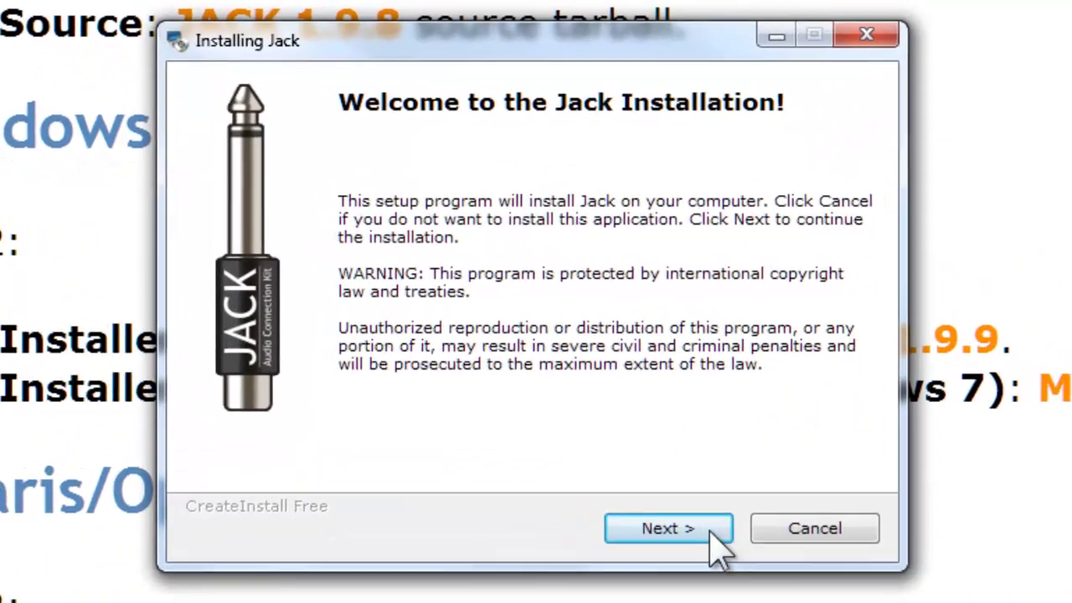
- Advance to the Readme, scroll through its QJACKCTL setup notes, then cancel the installation
left_click(712, 536)
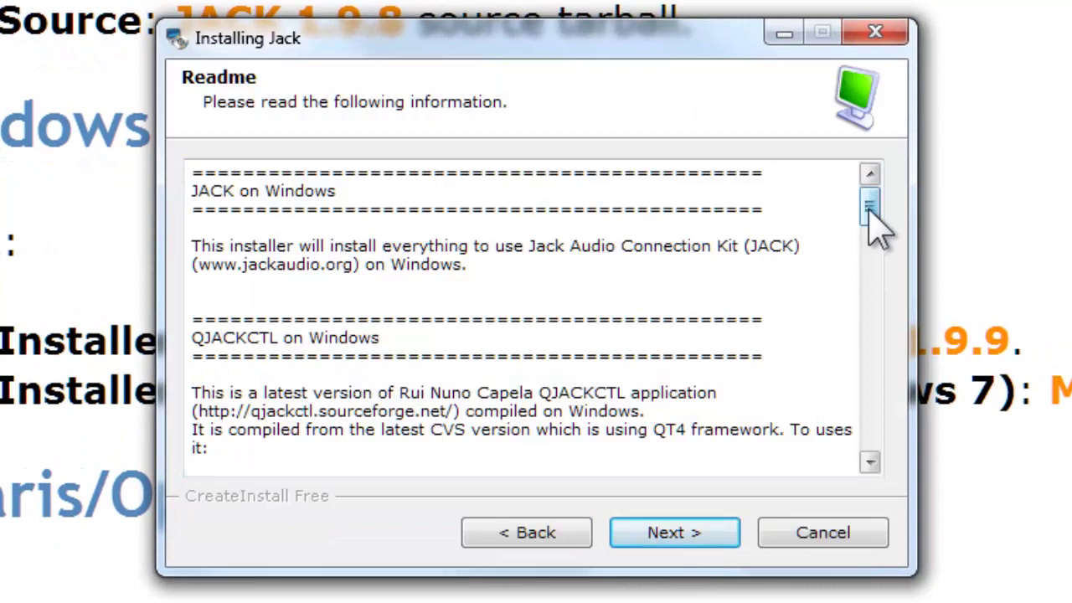
left_click_drag(866, 210, 873, 231)
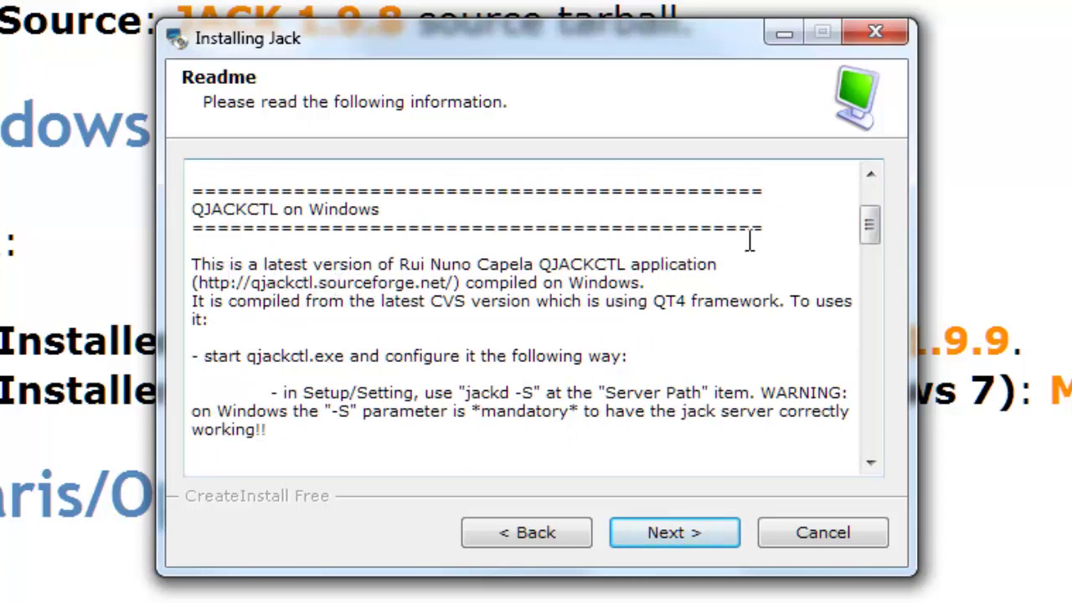
left_click_drag(865, 230, 868, 211)
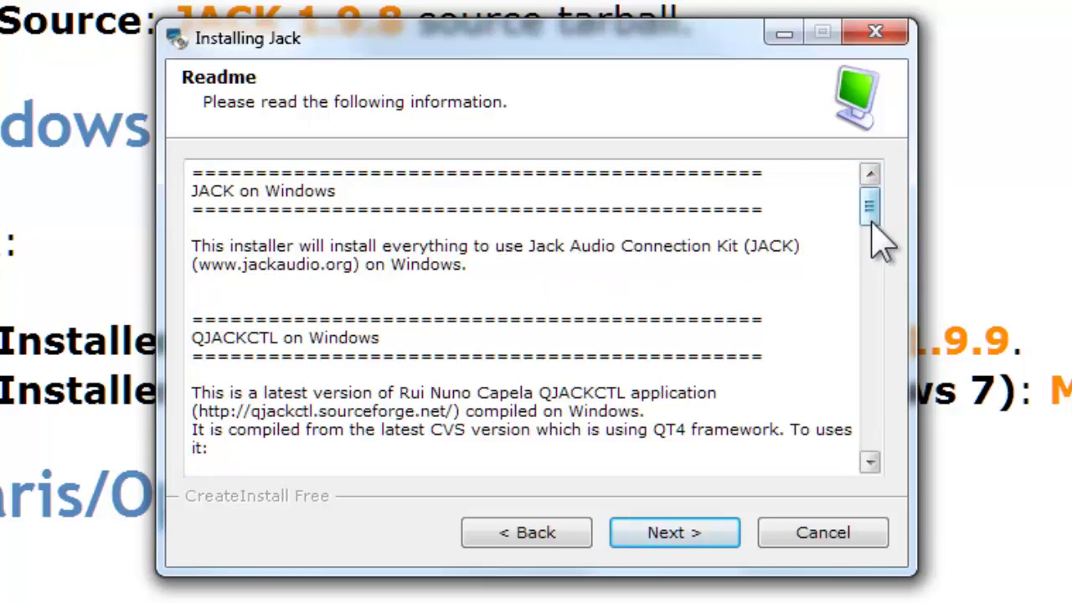
left_click_drag(871, 225, 877, 252)
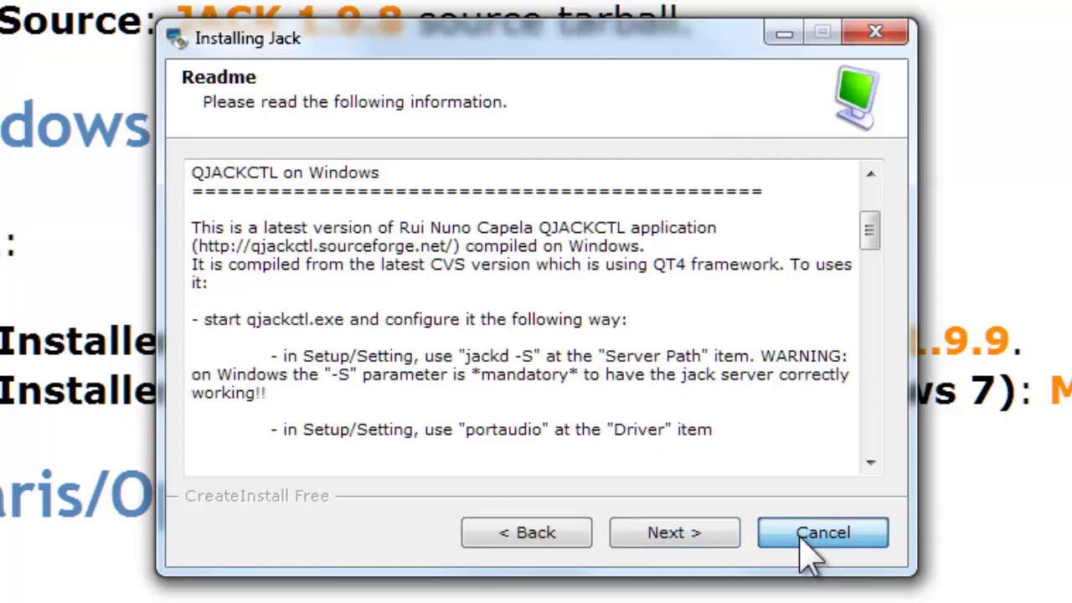
left_click(806, 551)
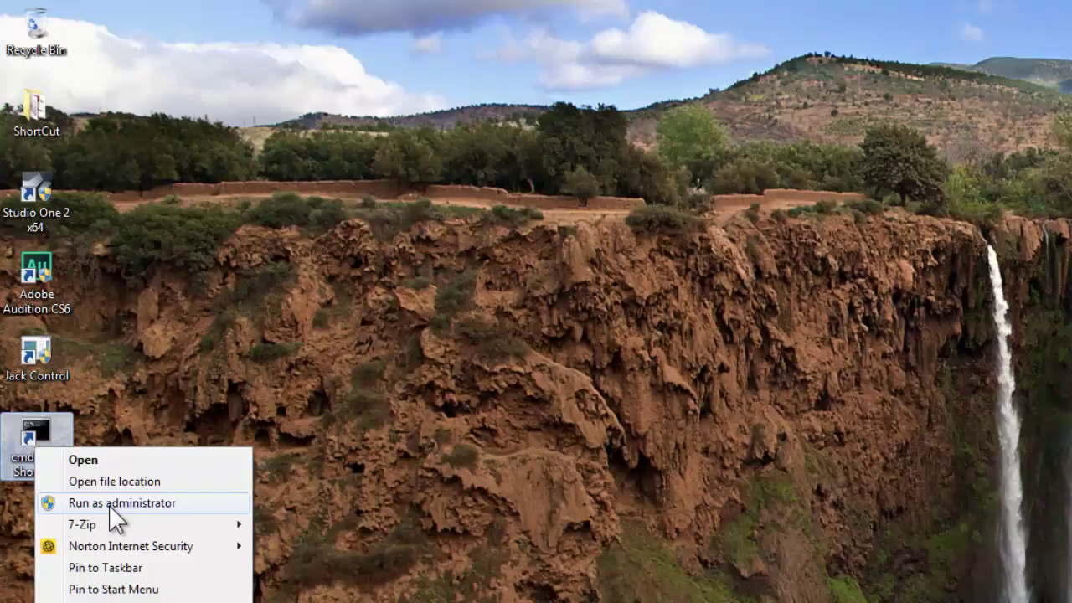
- Open an administrator Command Prompt and give it a 12 x 16 font with bright green text
left_click(110, 505)
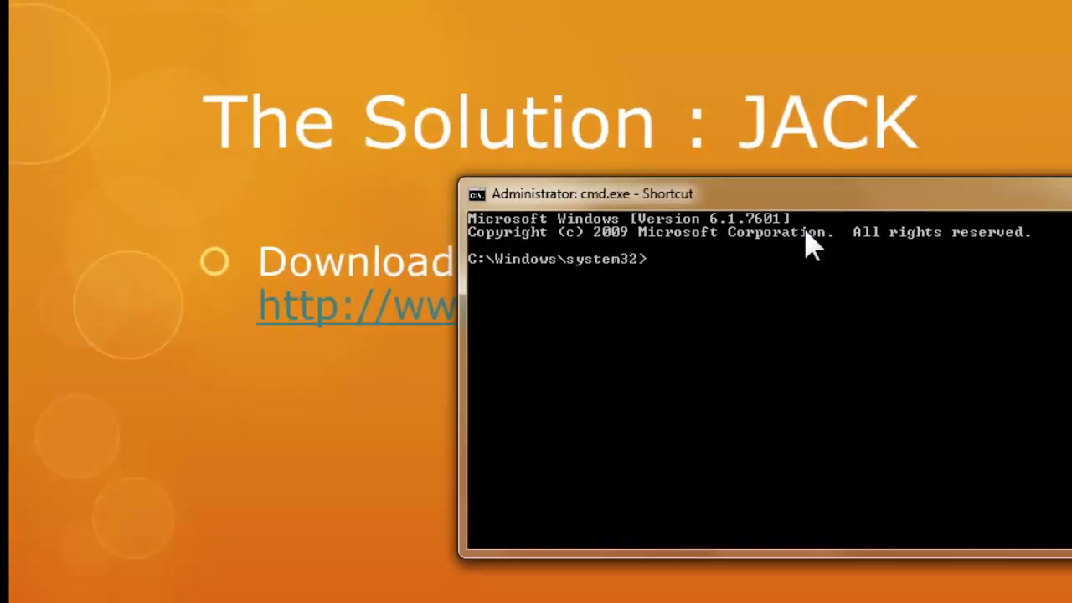
right_click(850, 203)
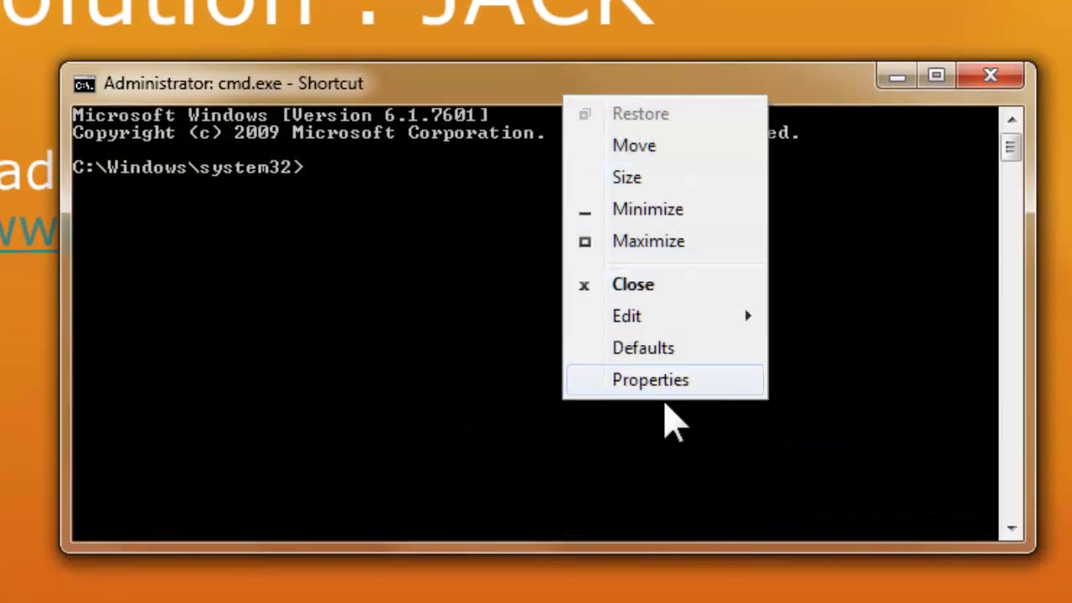
left_click(670, 382)
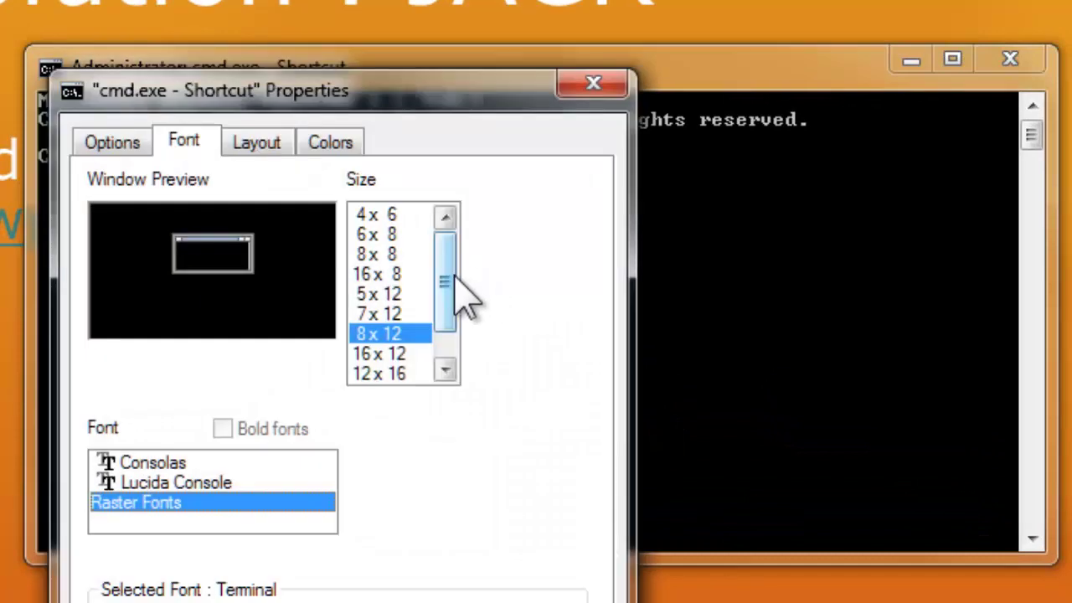
scroll(455, 283, "down", 1)
left_click(392, 335)
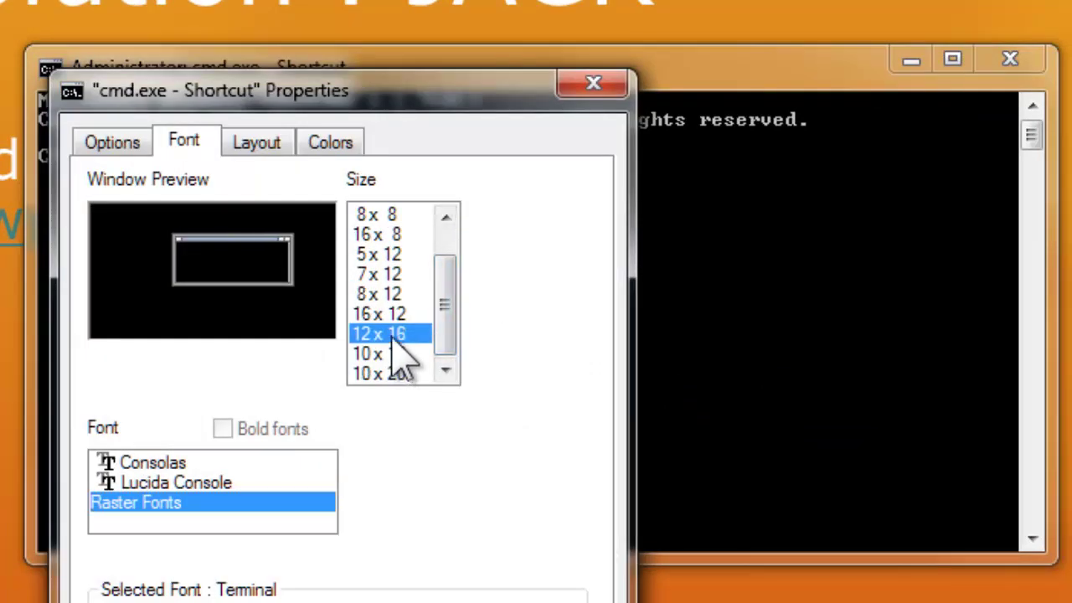
left_click(326, 144)
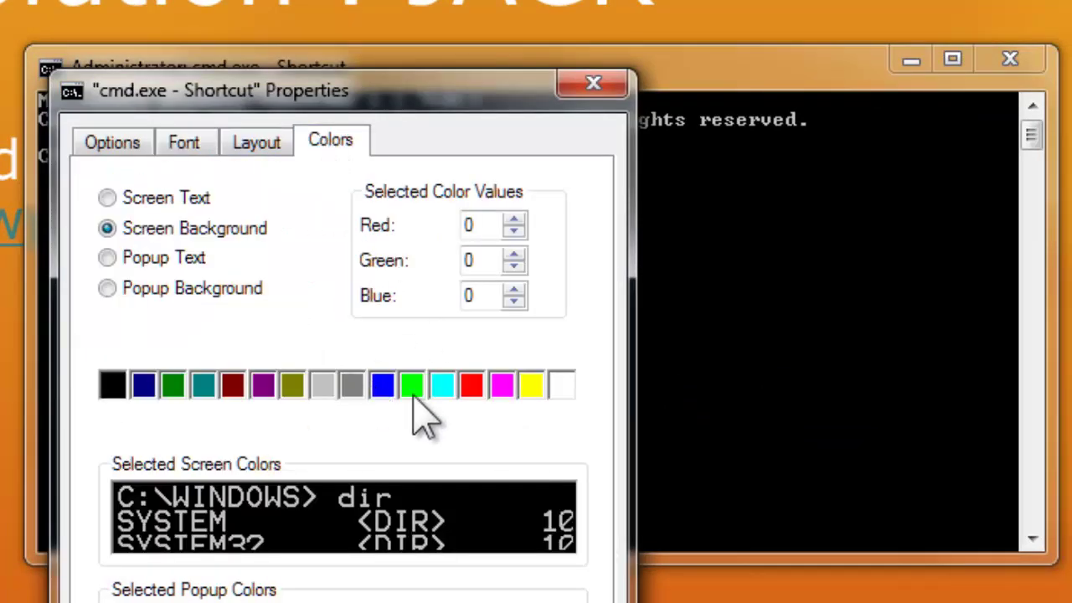
left_click(183, 201)
left_click(412, 390)
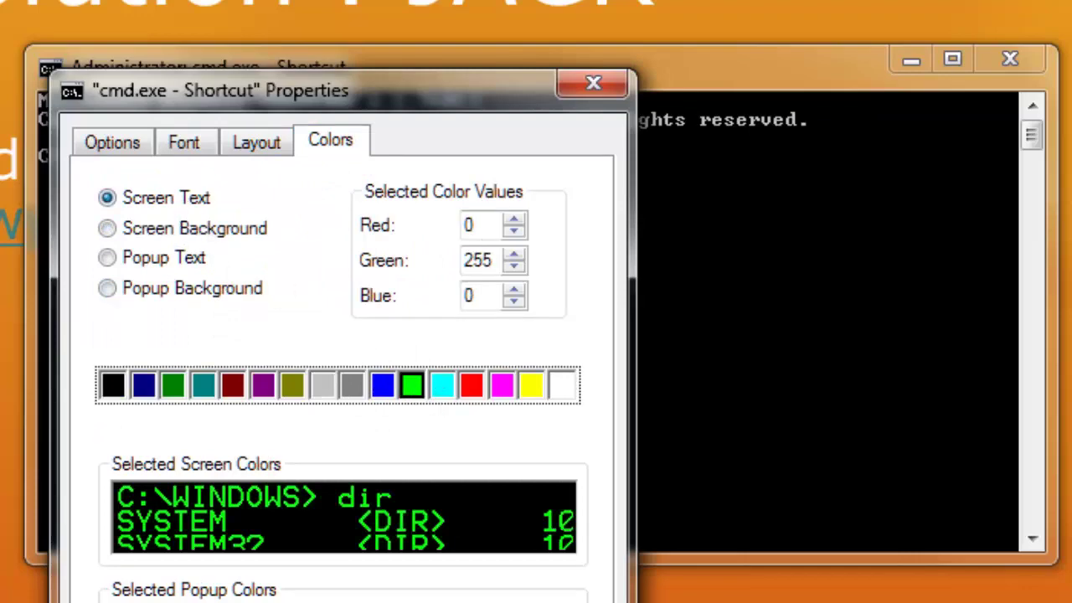
key("Return")
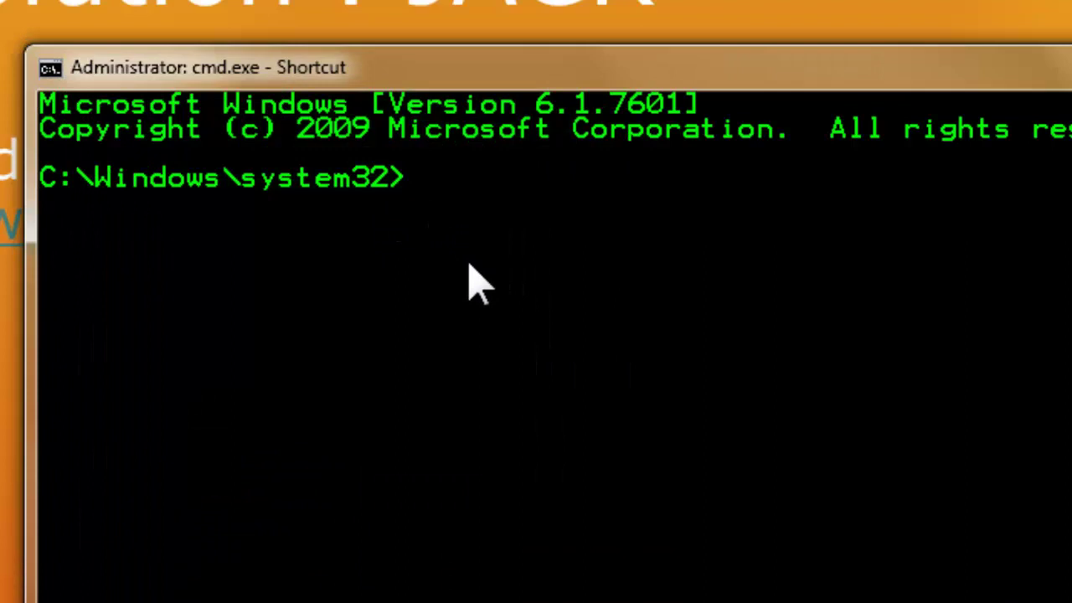
- Type regsvr32, then browse Explorer to Program Files (x86)\Jack\64bits
type("regs")
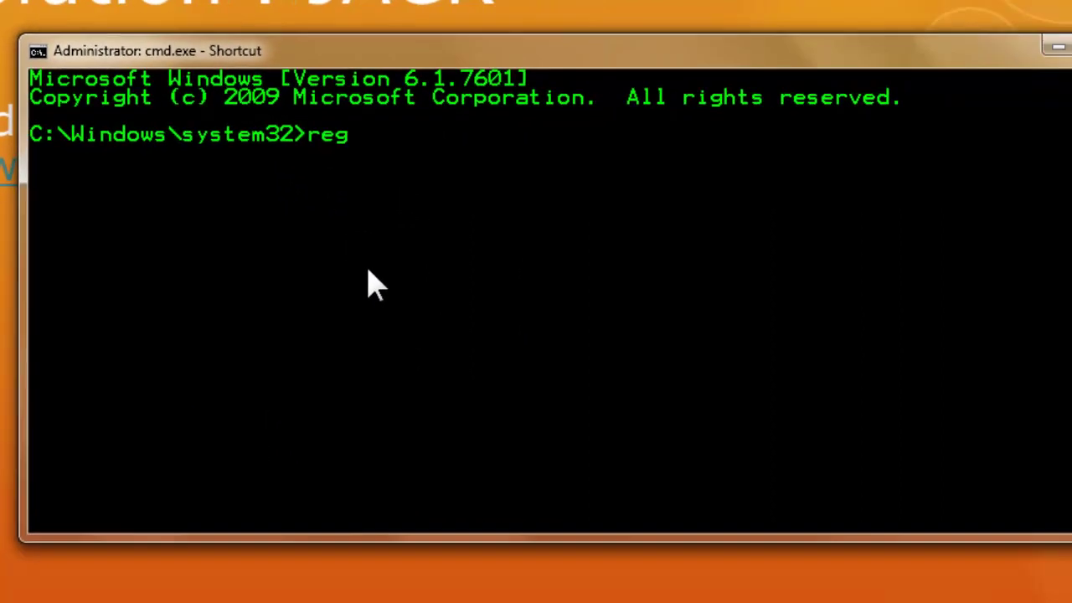
type("vr32")
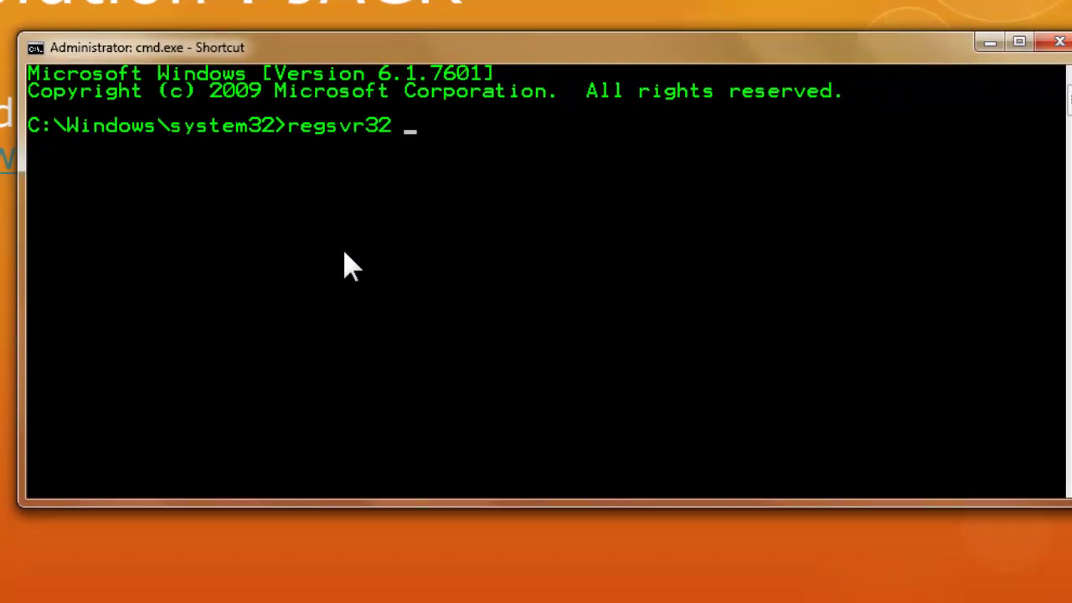
key("alt+Tab")
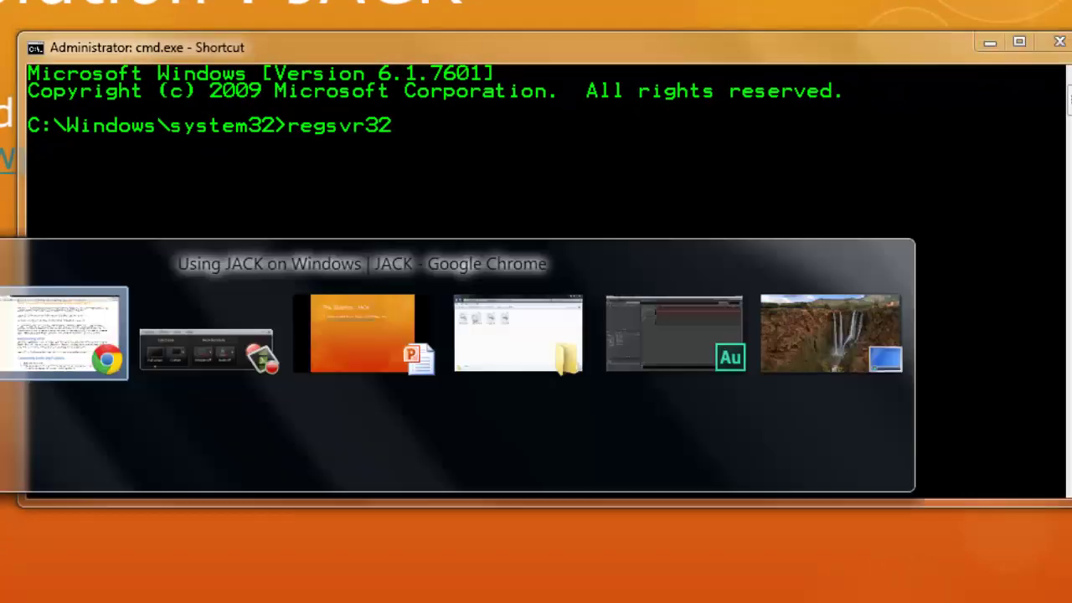
key("alt+Tab")
key("alt+Tab")
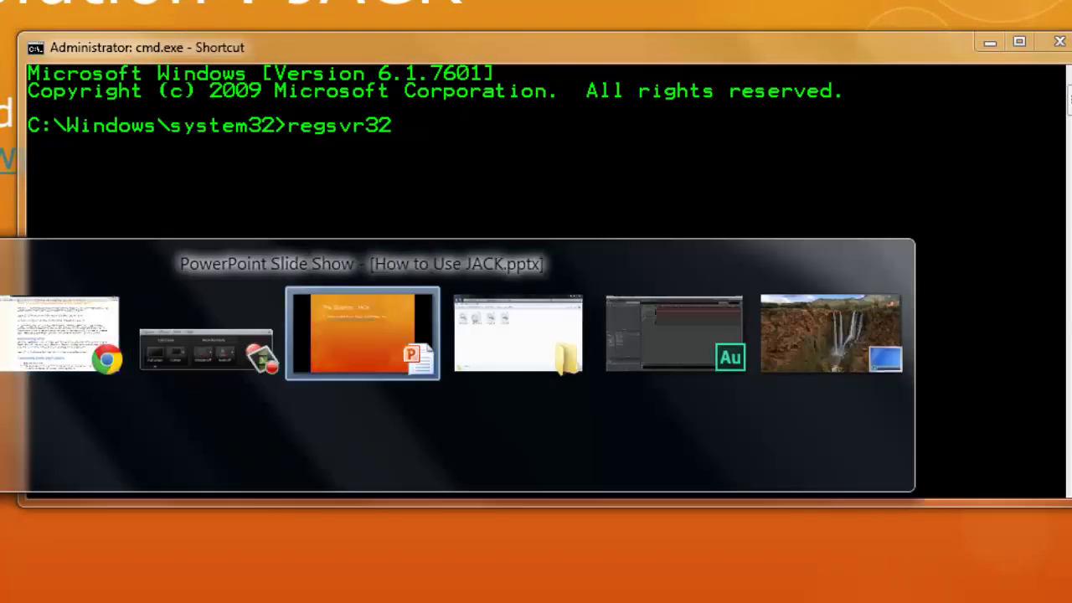
key("alt+Tab")
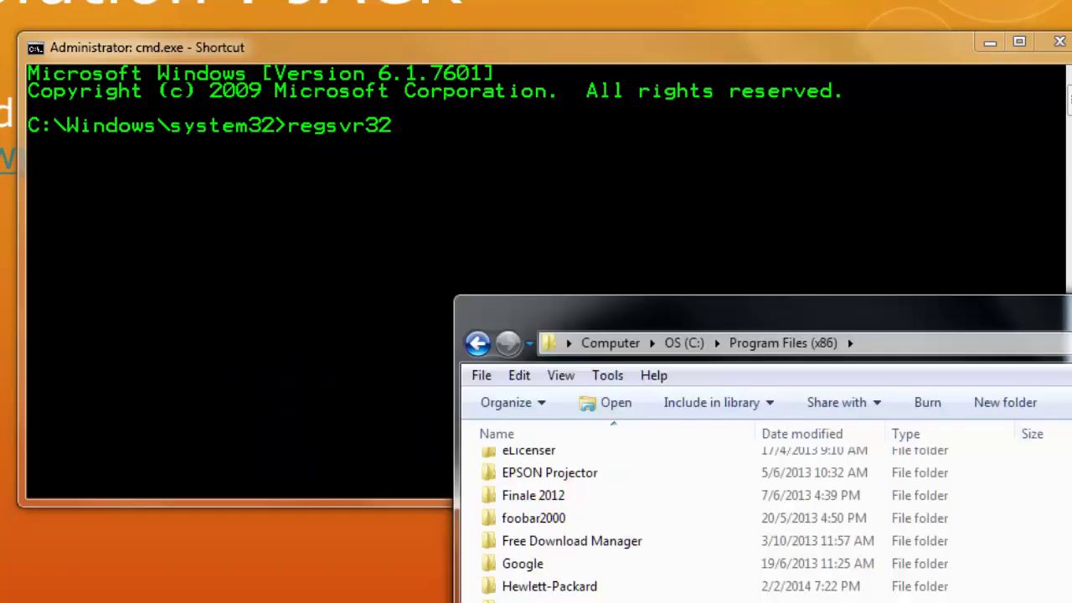
key("Return")
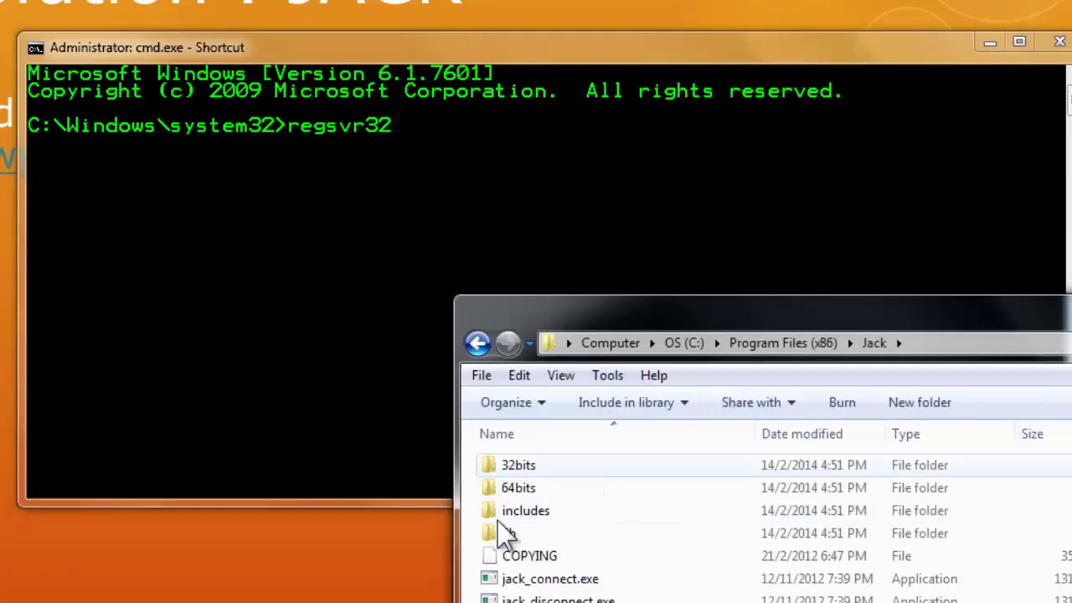
double_click(520, 489)
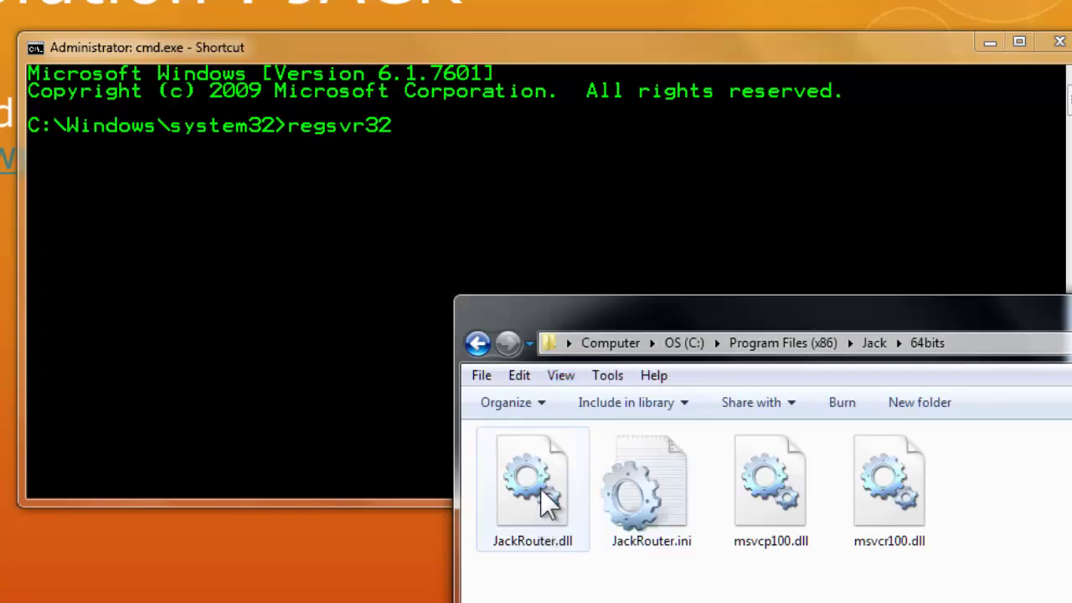
- Paste the 64bits folder path after regsvr32 and append \jackrouter.dll in the console
left_click(970, 342)
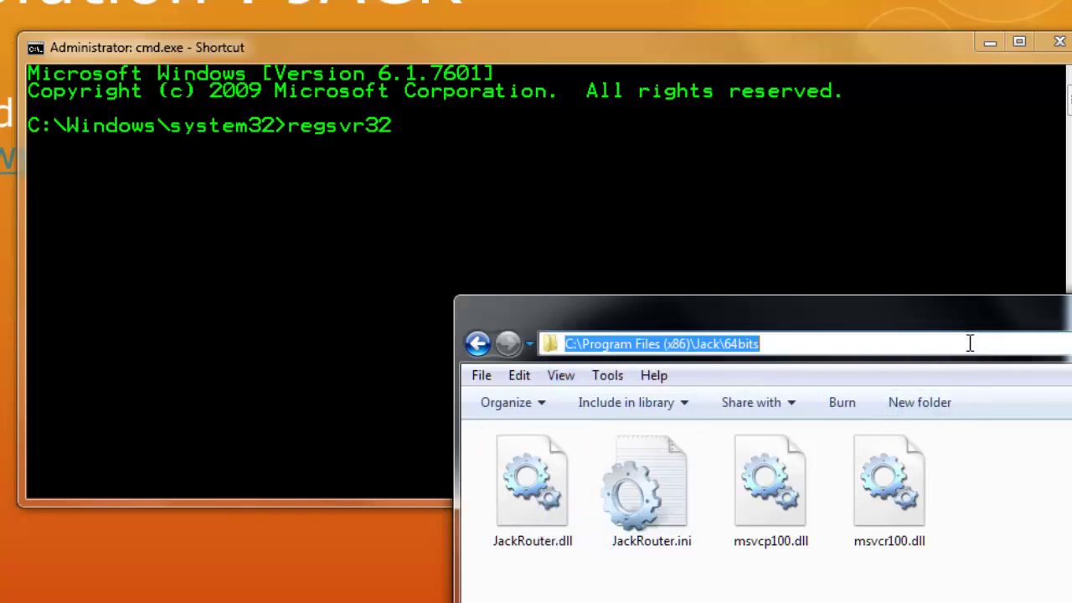
right_click(729, 343)
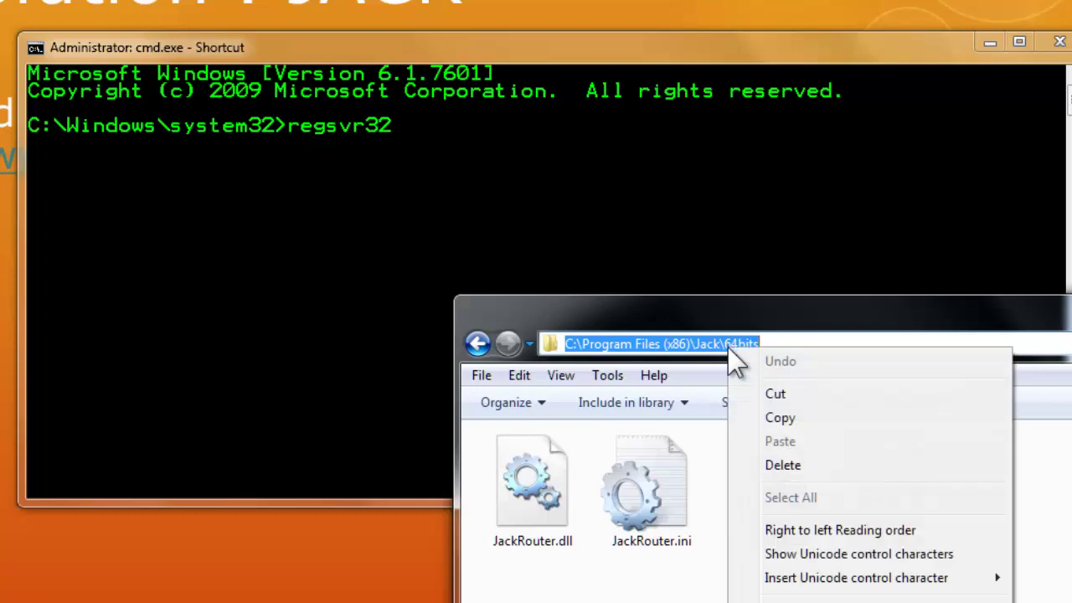
left_click(786, 419)
left_click(610, 201)
right_click(605, 187)
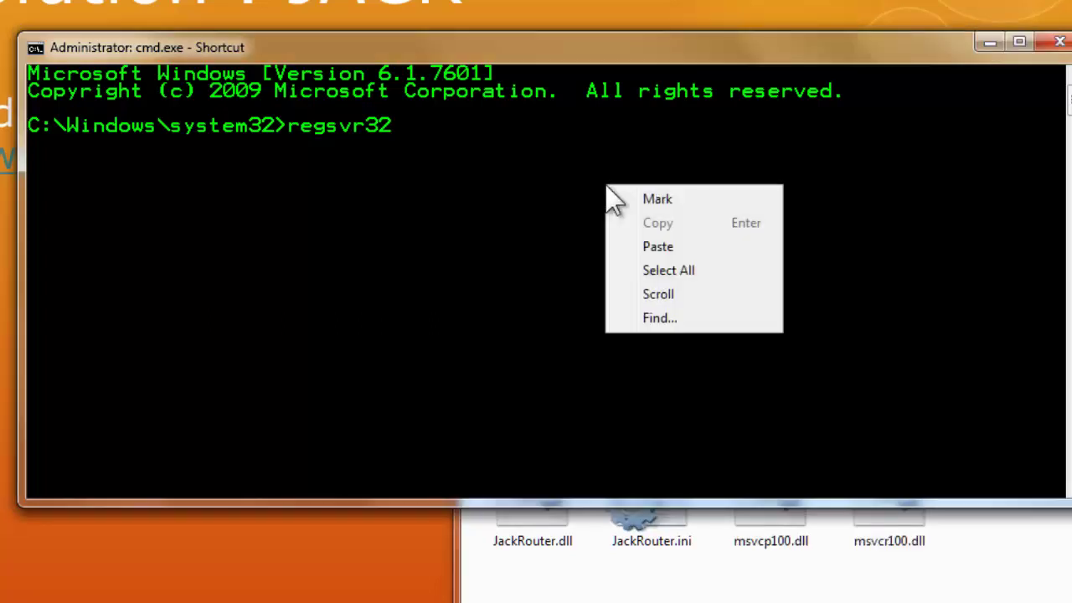
left_click(658, 251)
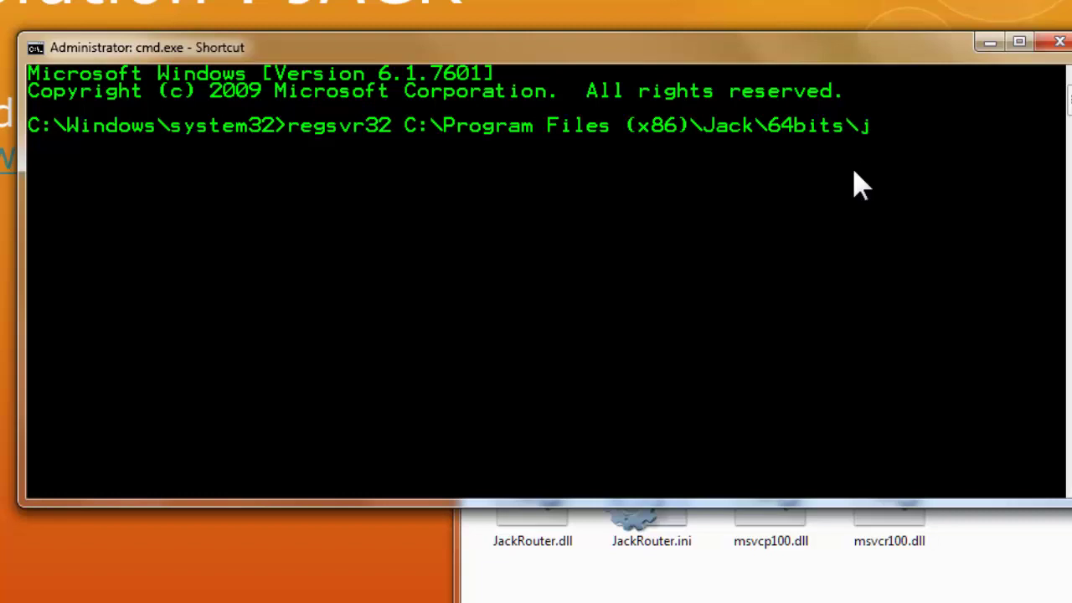
type("\\jackrout")
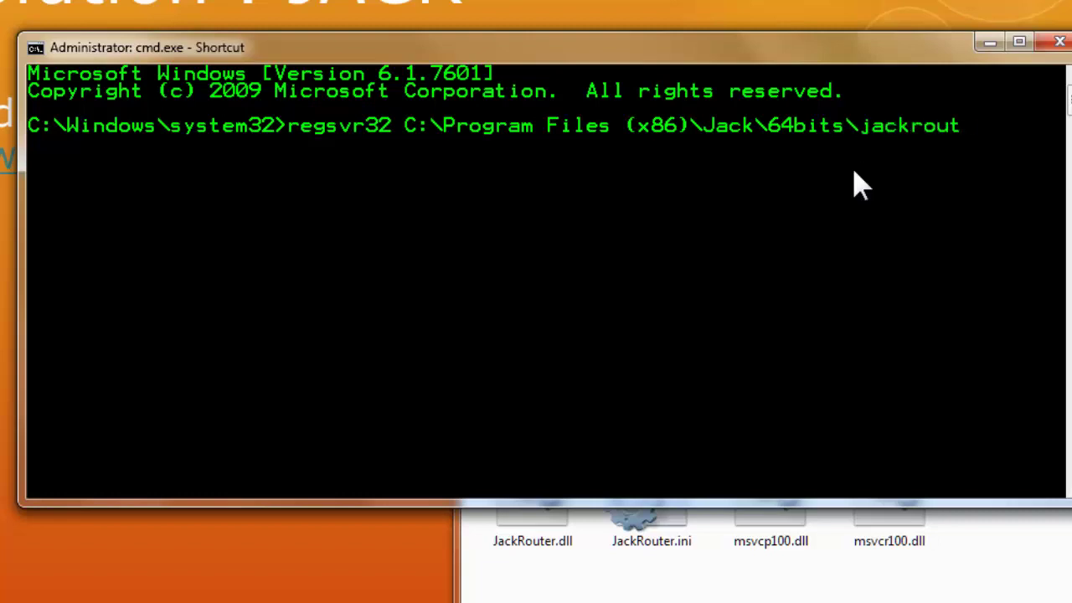
type("er.dll")
left_click_drag(849, 48, 814, 42)
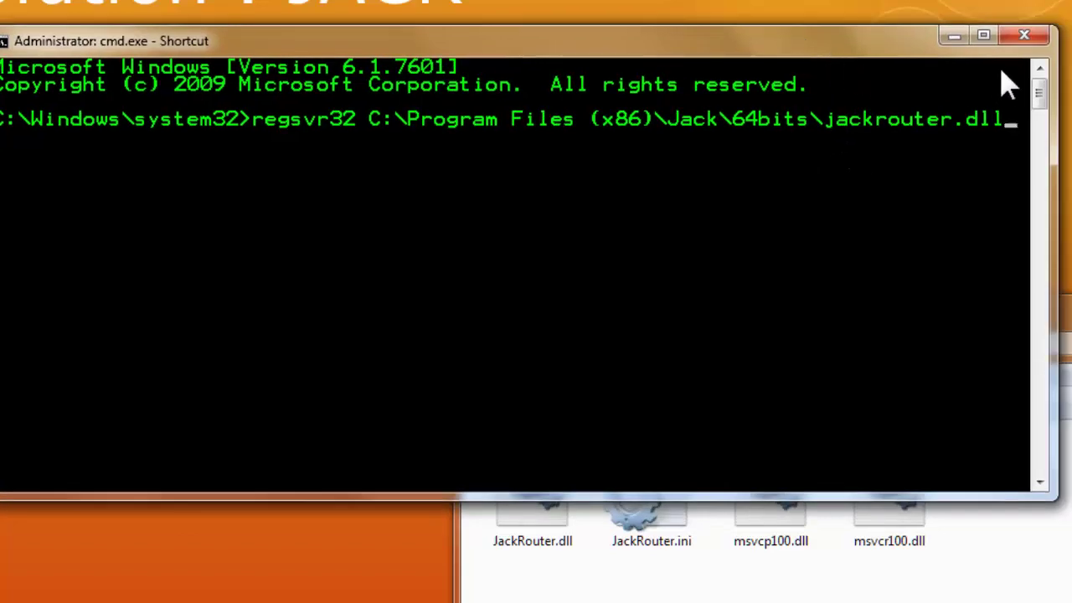
- Close the Command Prompt and the Jack 64bits folder window
left_click(1023, 34)
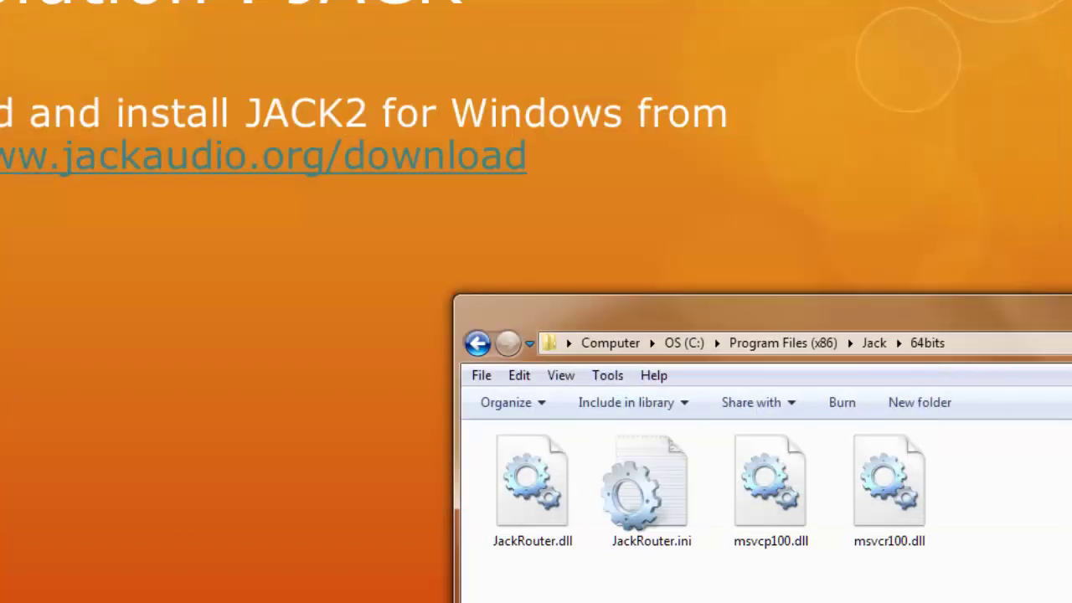
left_click_drag(1070, 326, 689, 282)
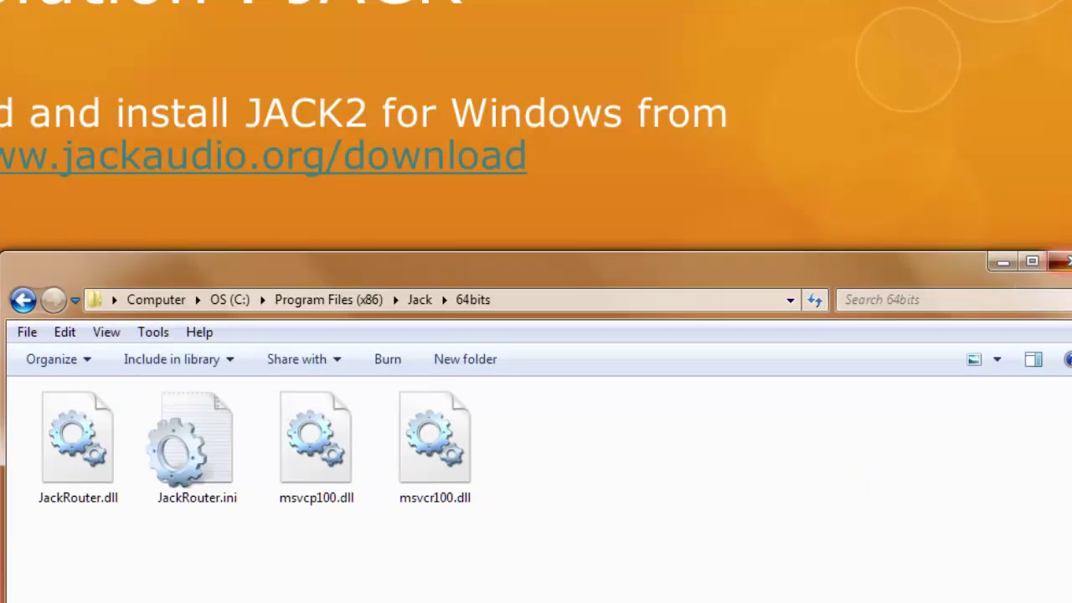
left_click(1060, 261)
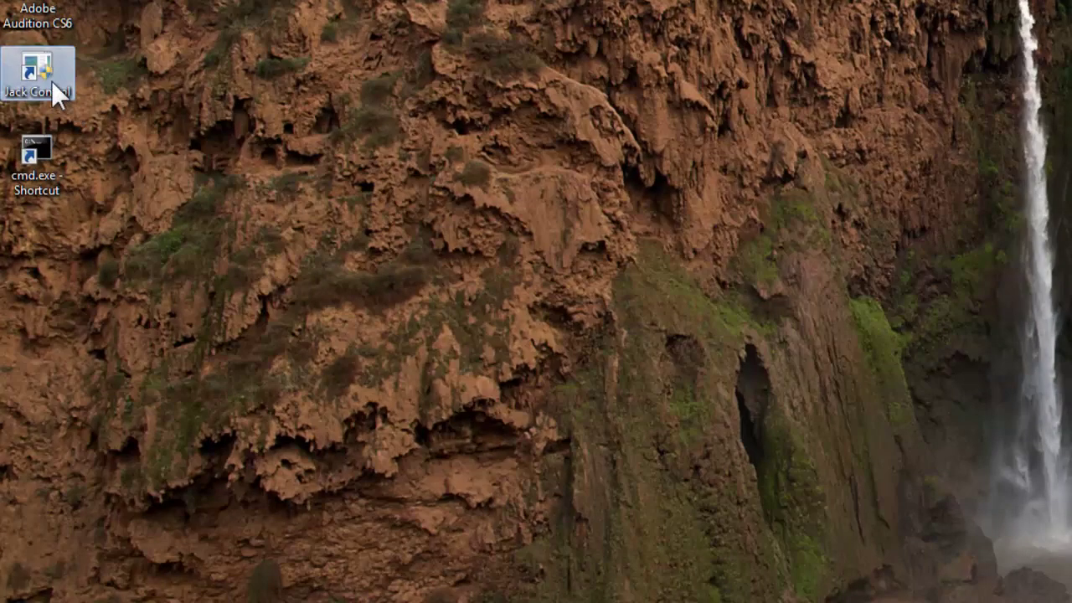
- Confirm 'Run this program as an administrator' in the Jack Control shortcut's Compatibility properties
right_click(52, 82)
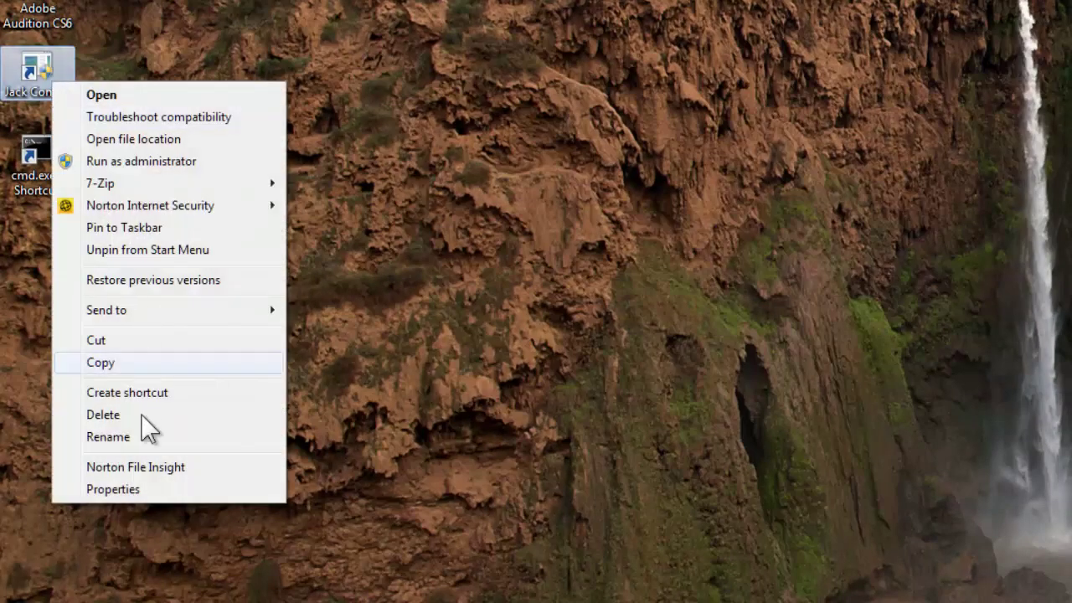
left_click(124, 492)
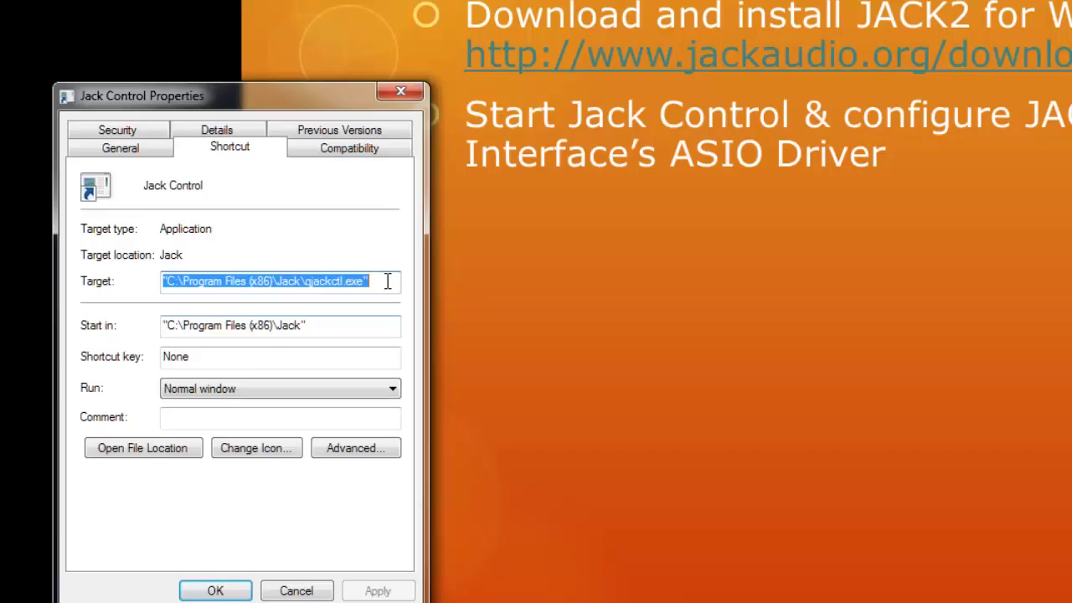
left_click(349, 148)
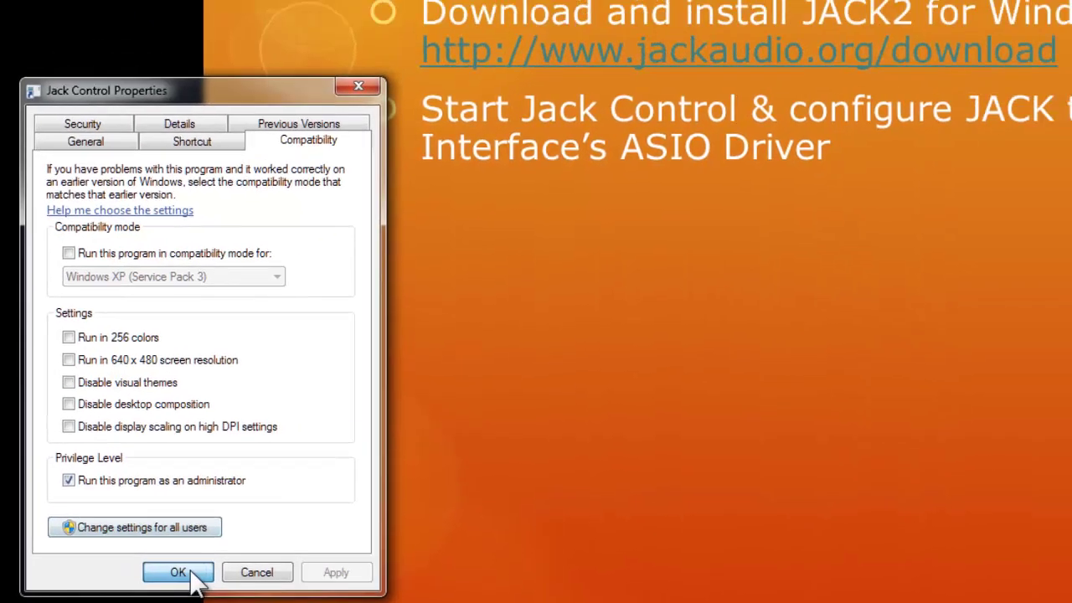
left_click(178, 573)
key("alt+Tab")
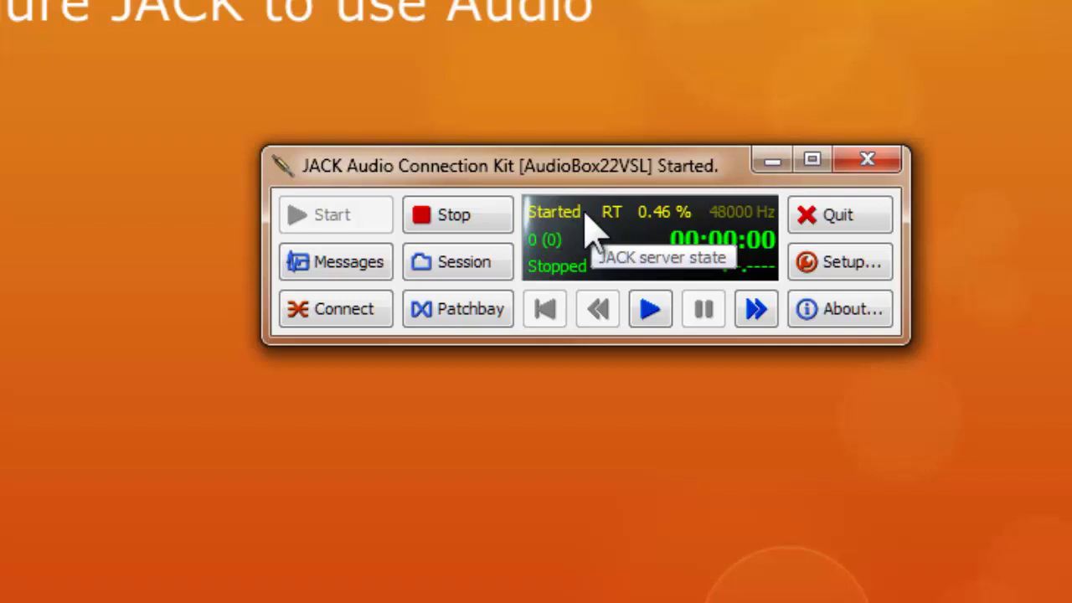
- Move the running JACK Audio Connection Kit window higher on screen
left_click_drag(570, 163, 560, 80)
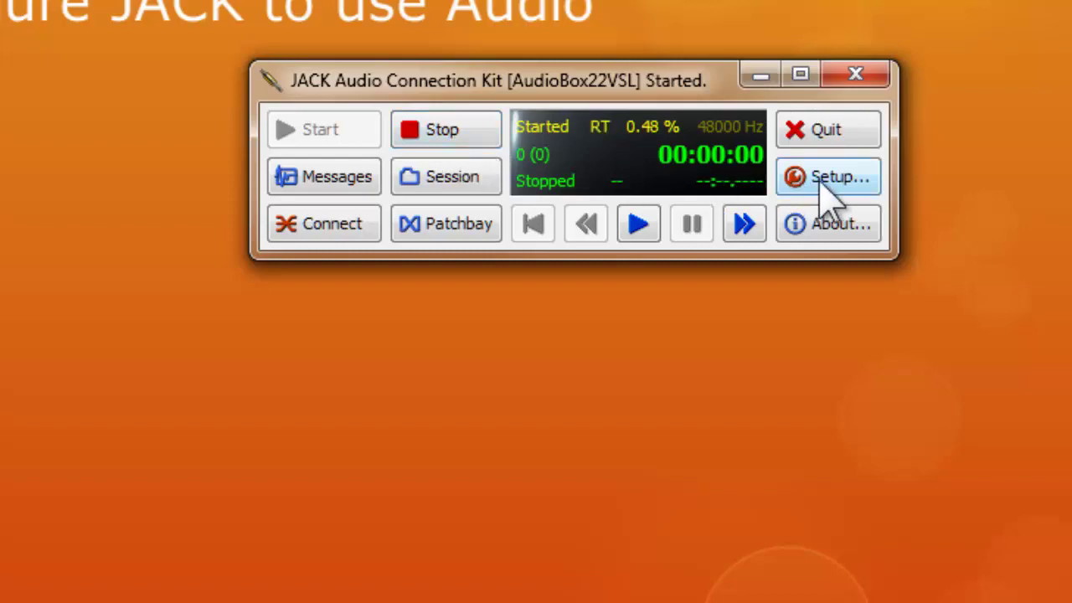
- Open JACK Setup and keep the AudioBox22VSL preset with the portaudio driver
left_click(827, 180)
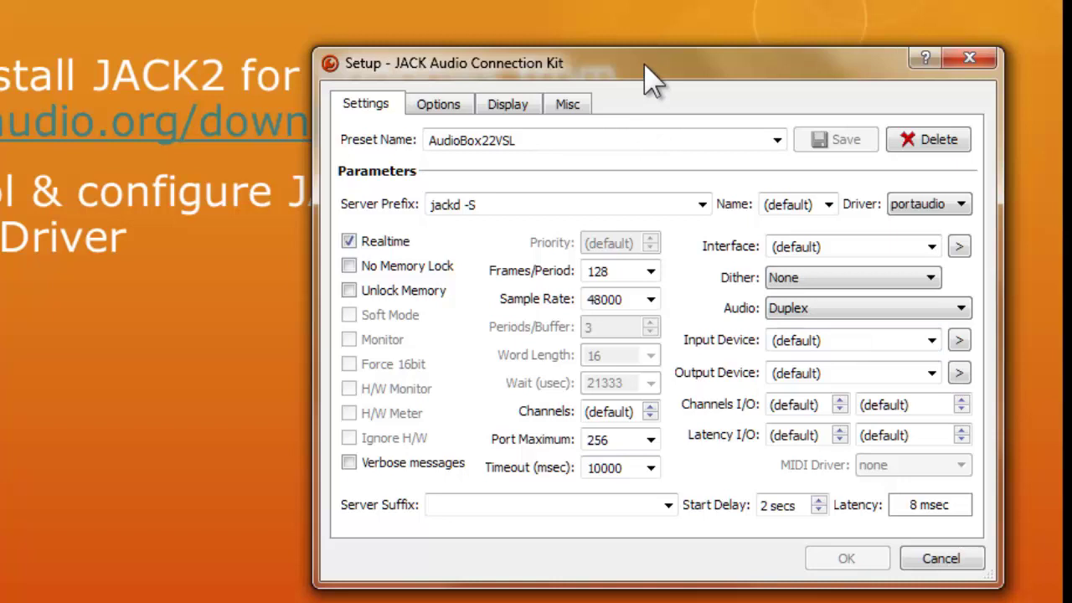
left_click_drag(650, 74, 587, 52)
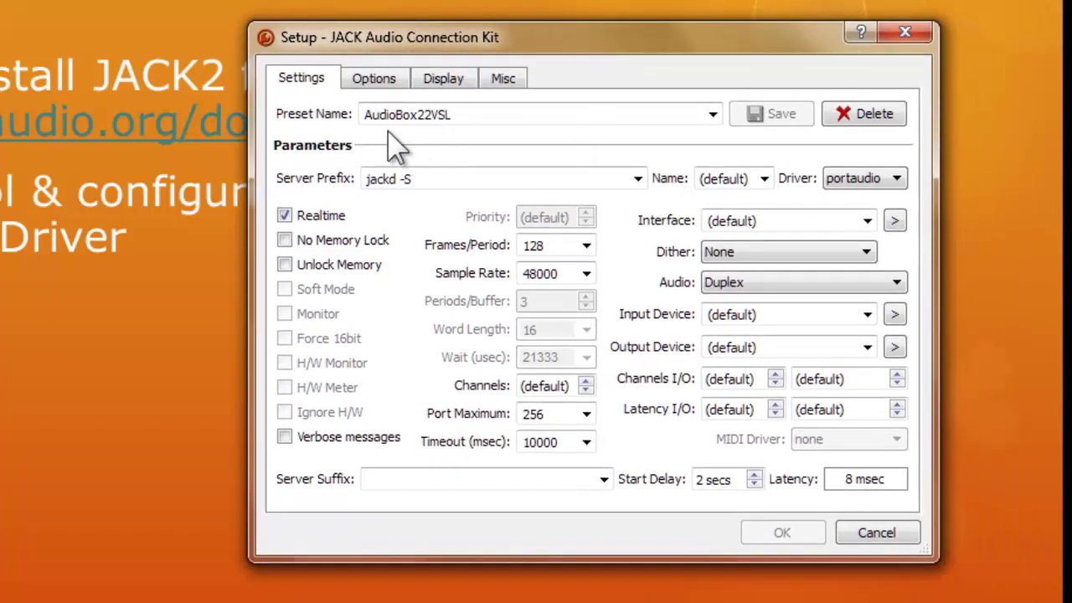
left_click(713, 117)
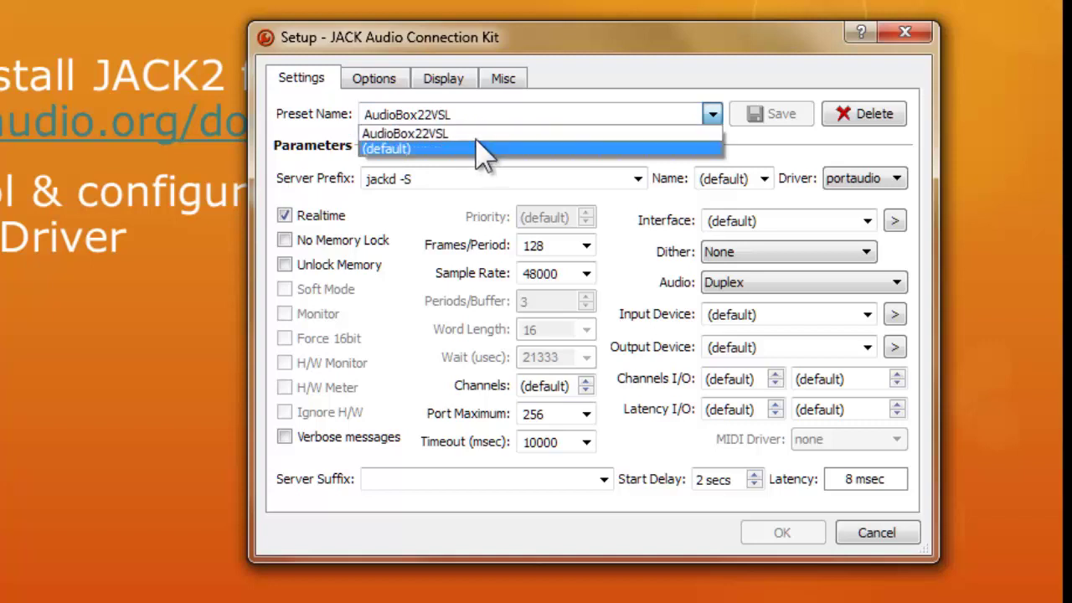
left_click(463, 134)
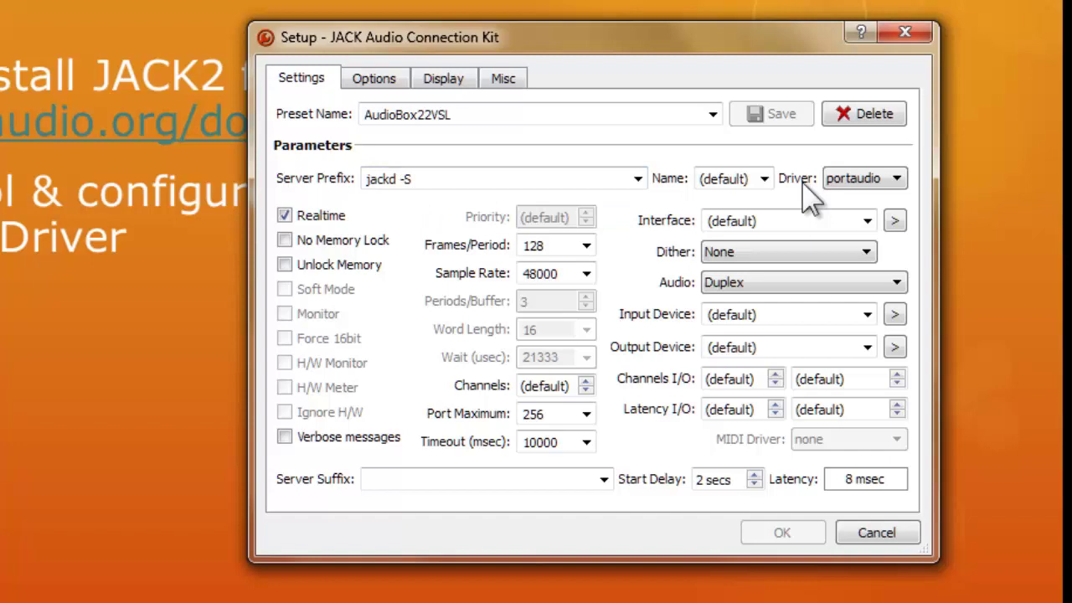
left_click(904, 178)
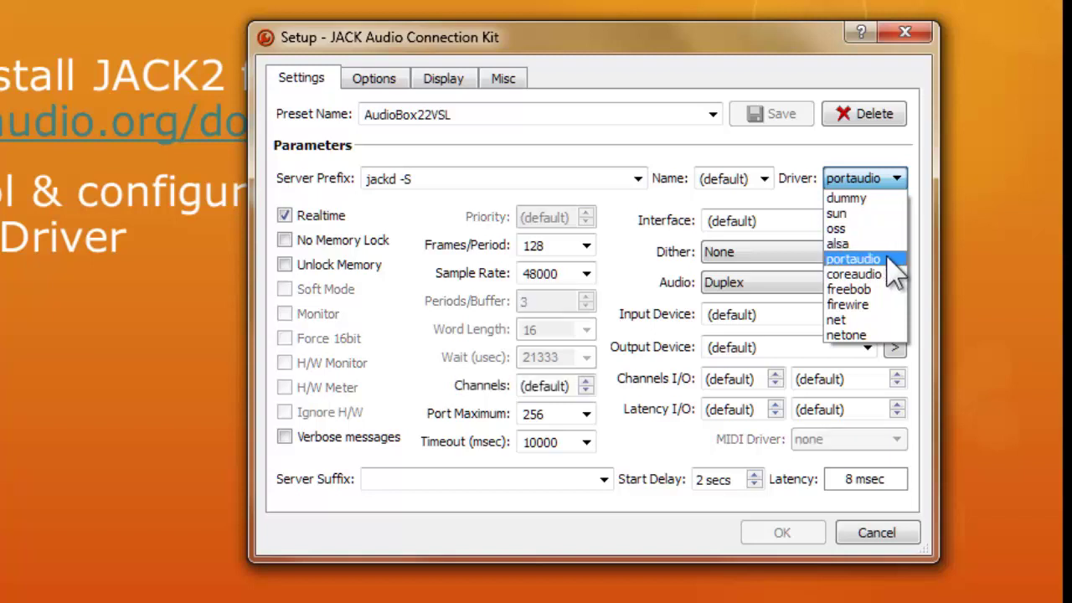
left_click(890, 260)
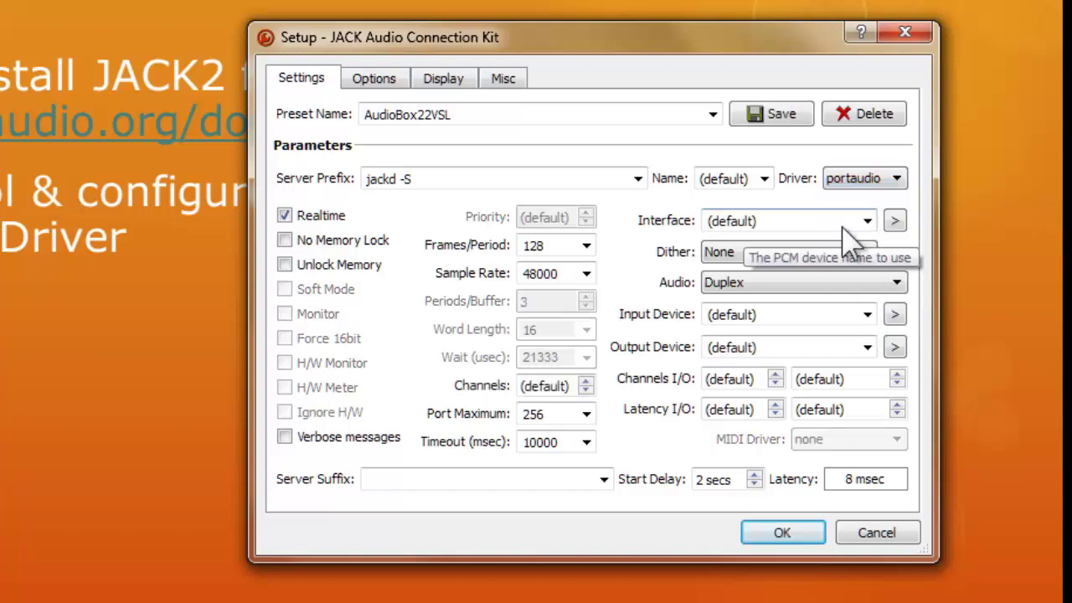
- Choose ASIO::AudioBox ASIO Driver as the server's interface
left_click(895, 222)
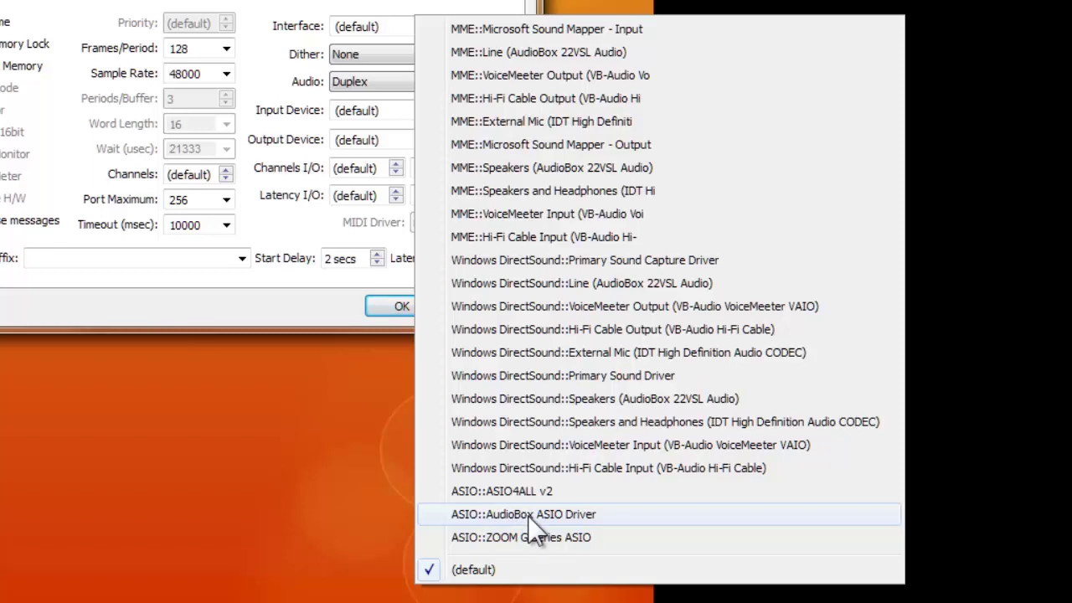
left_click(528, 514)
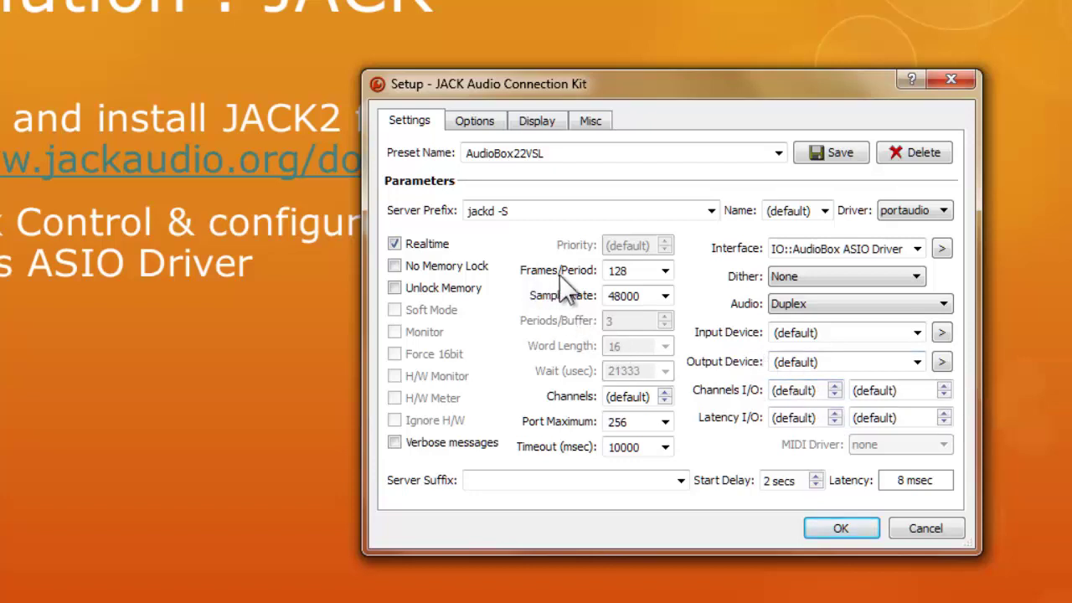
- Keep Frames/Period at 128 and Sample Rate at 48000 Hz in Setup
left_click(665, 272)
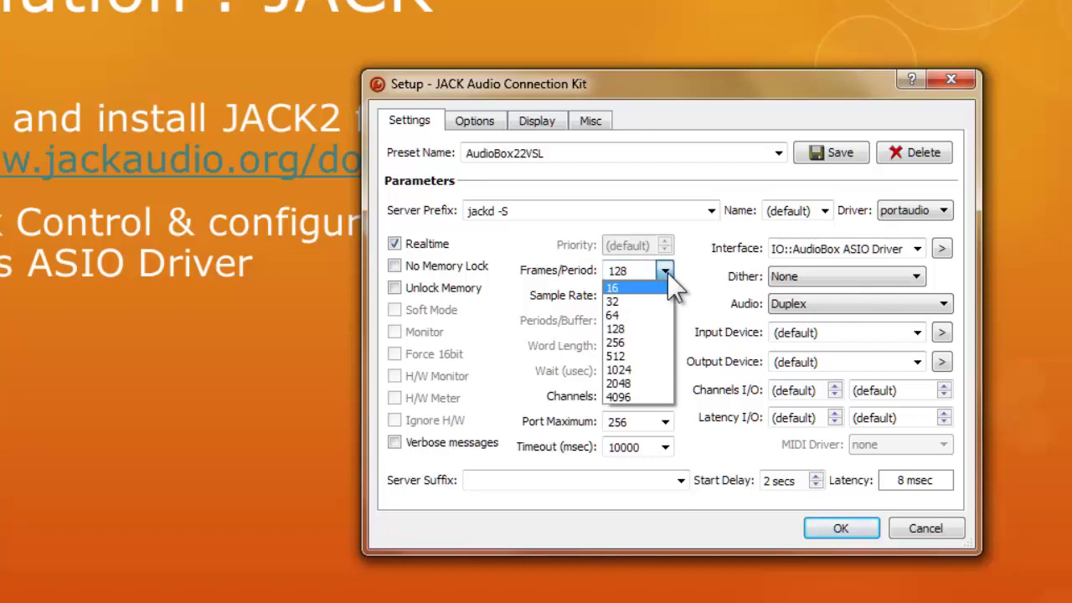
left_click(689, 291)
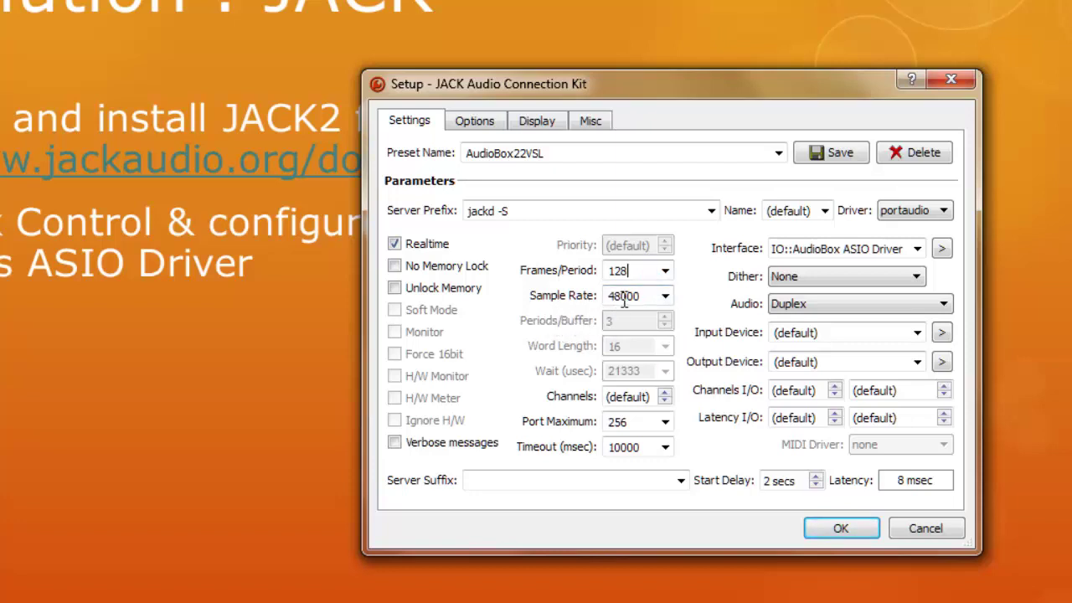
left_click(664, 297)
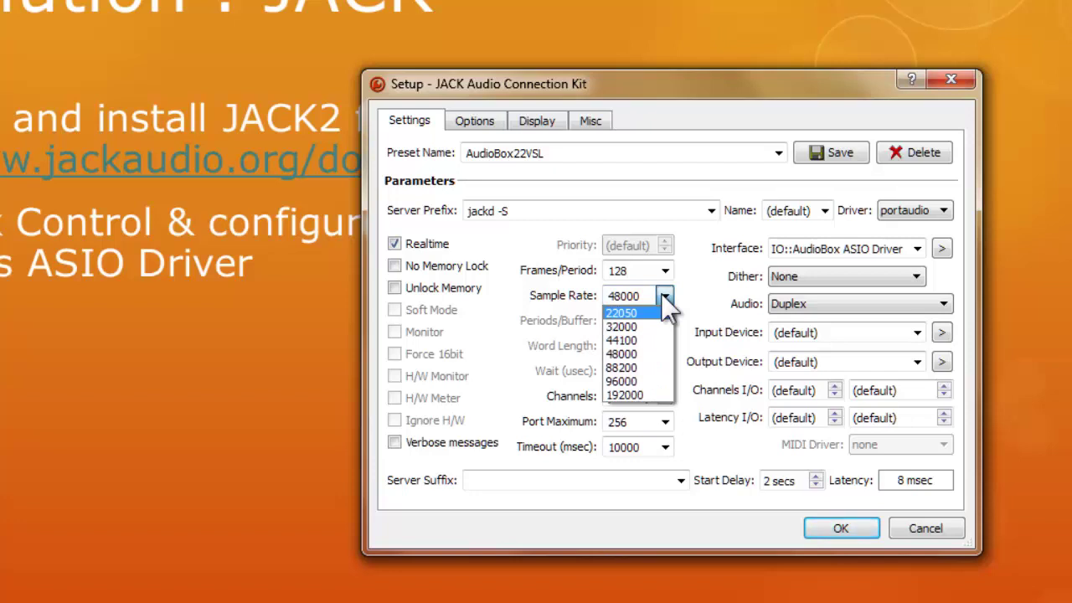
left_click(664, 294)
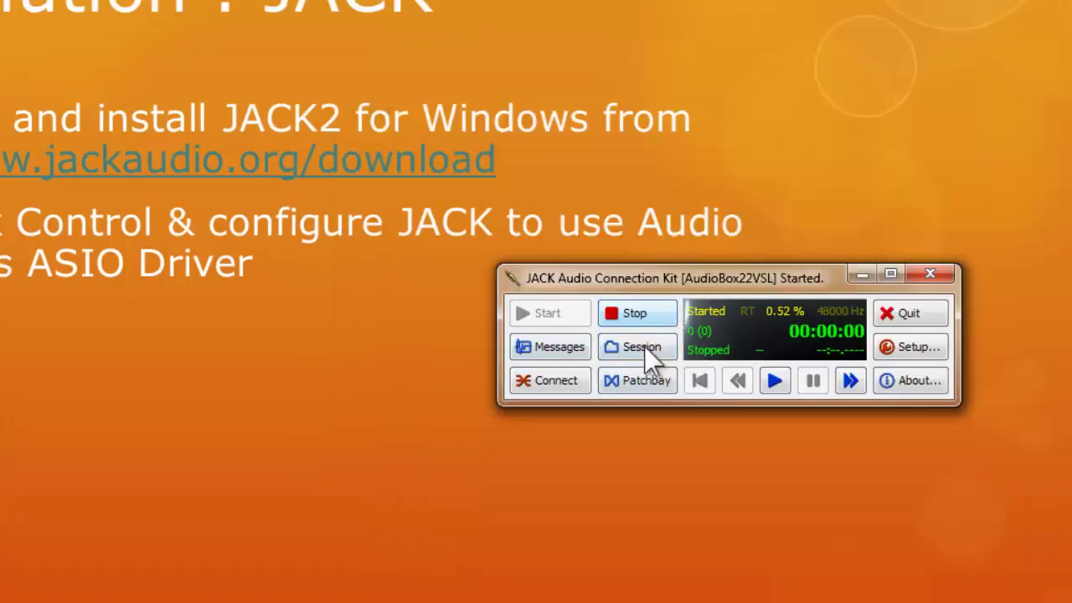
- In Connections, wire system capture_1 and capture_2 to playback_1 and playback_2
left_click_drag(643, 282, 648, 247)
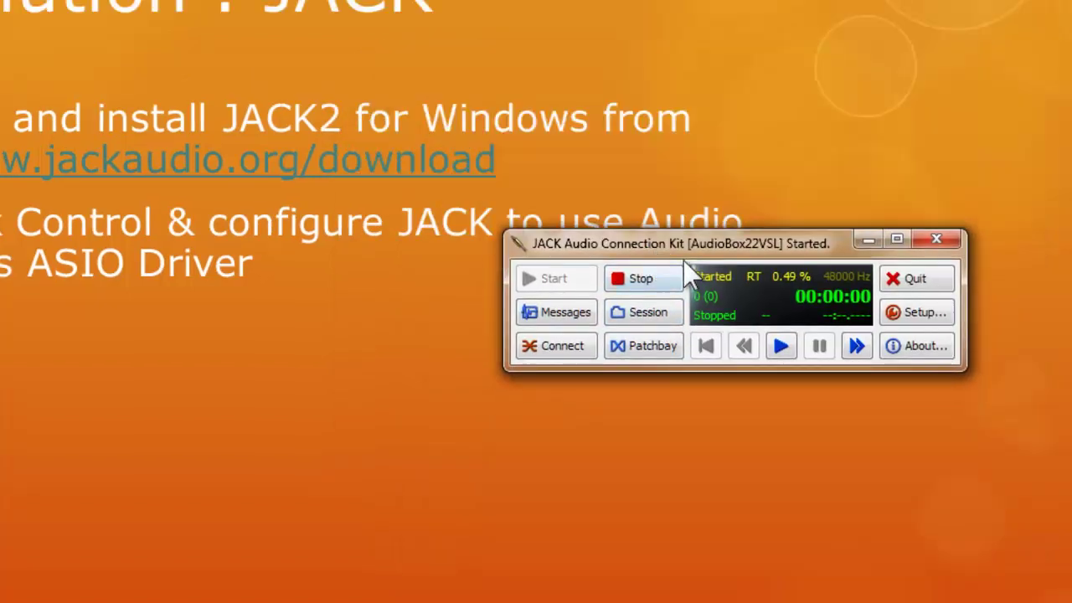
left_click(568, 351)
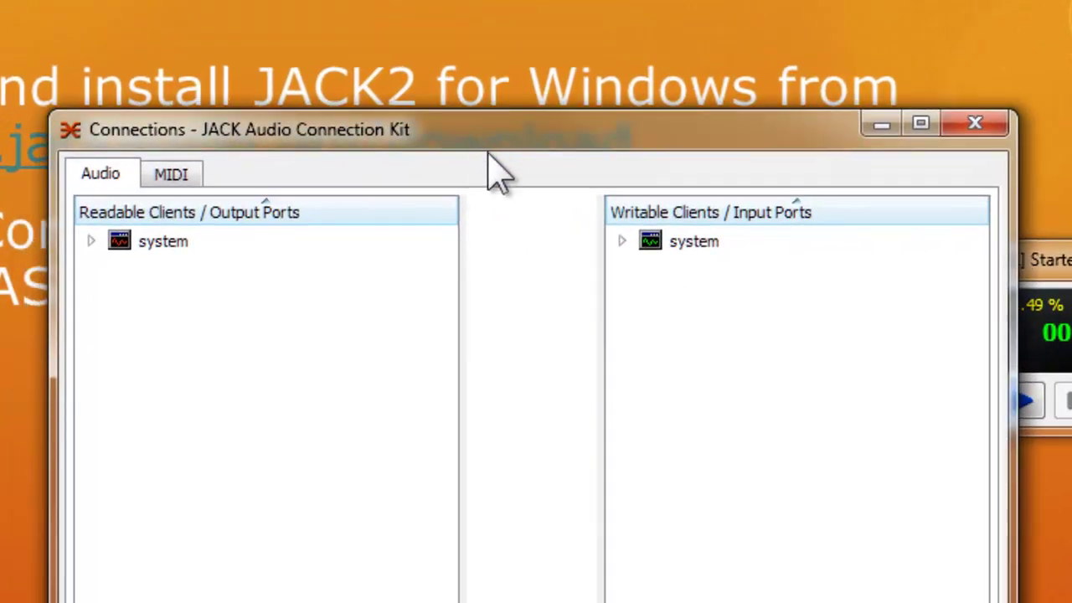
left_click(92, 242)
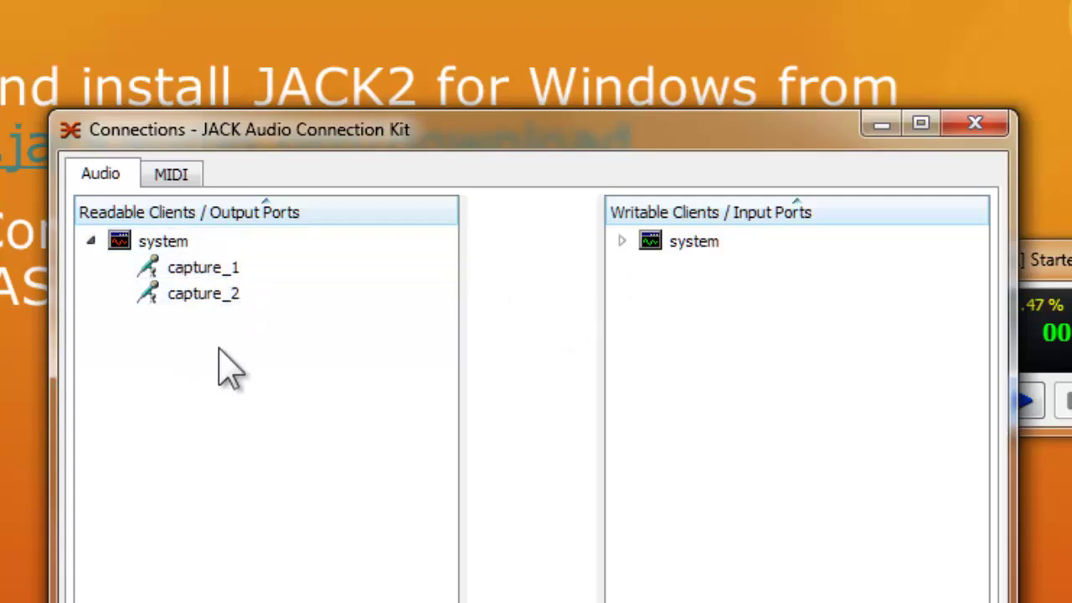
left_click(622, 241)
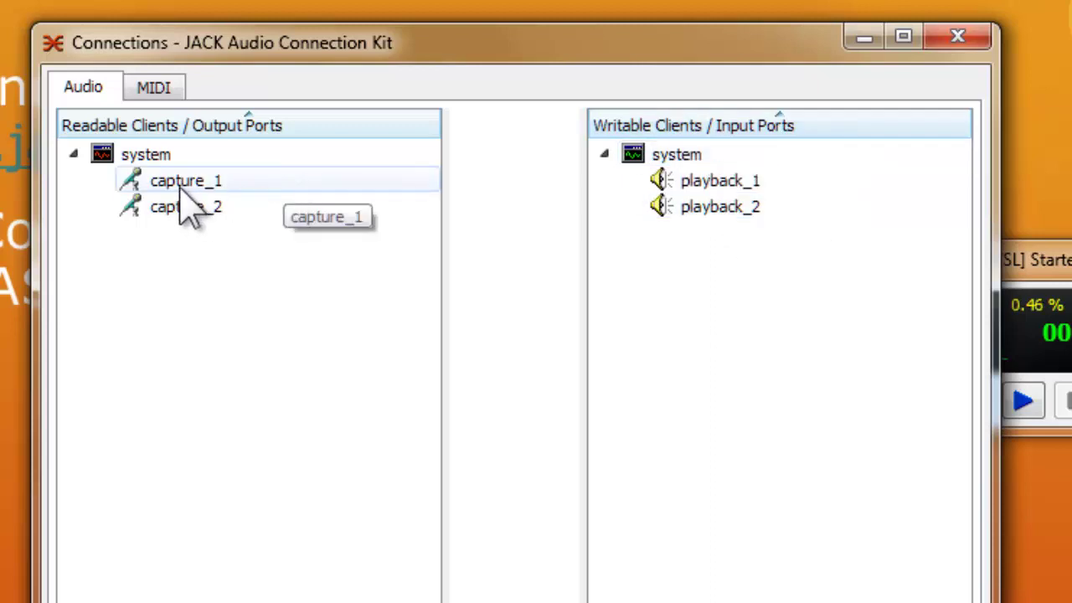
left_click_drag(153, 159, 665, 156)
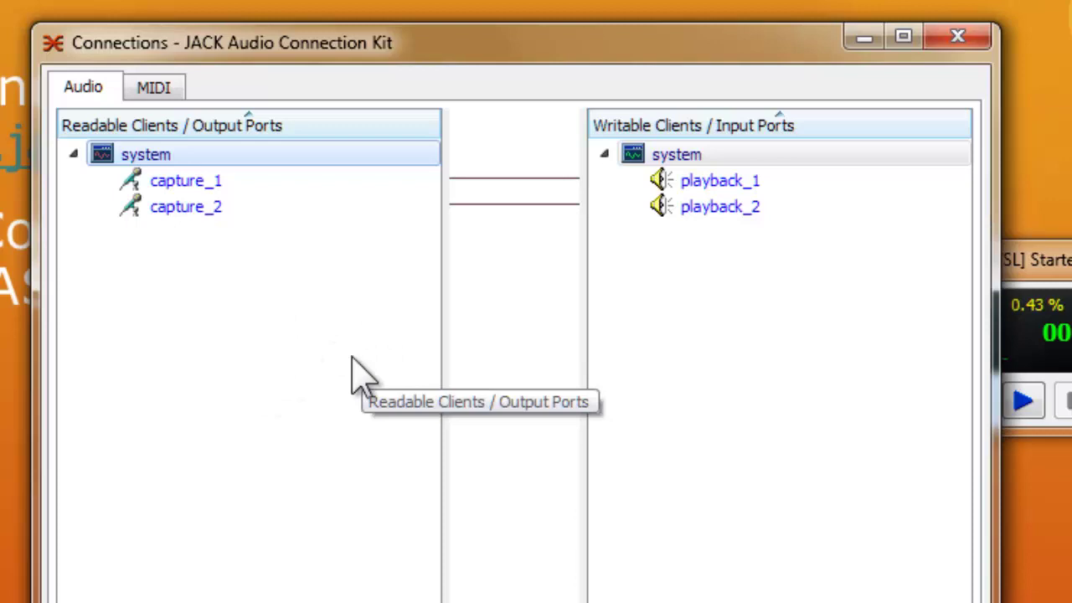
left_click(596, 524)
- Switch to Studio One's drum song and bring the JACK Connections window forward
key("alt+Tab")
key("alt+Tab")
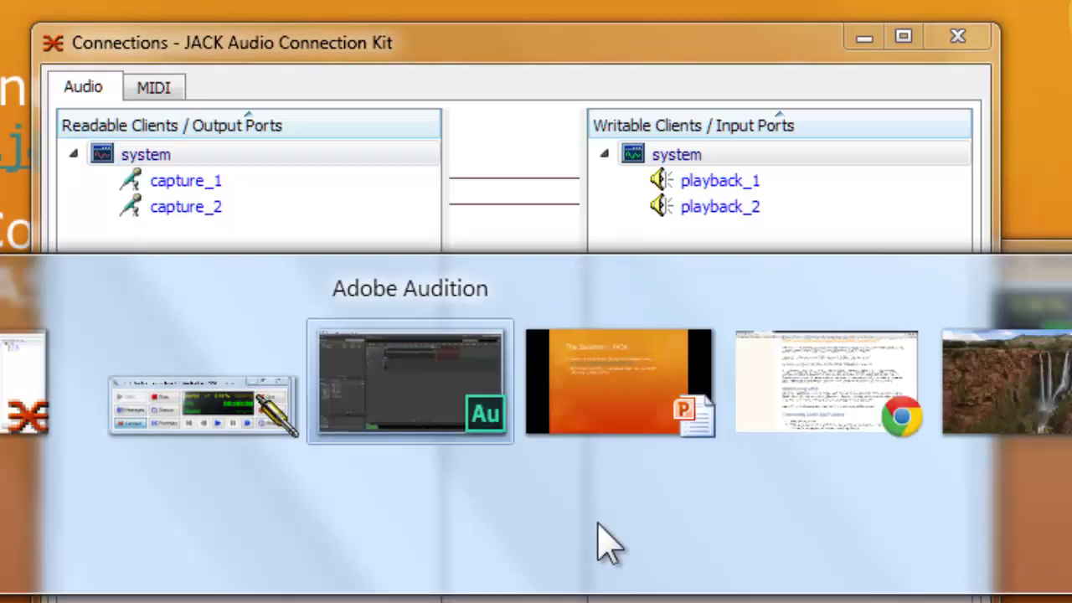
key("alt+Tab")
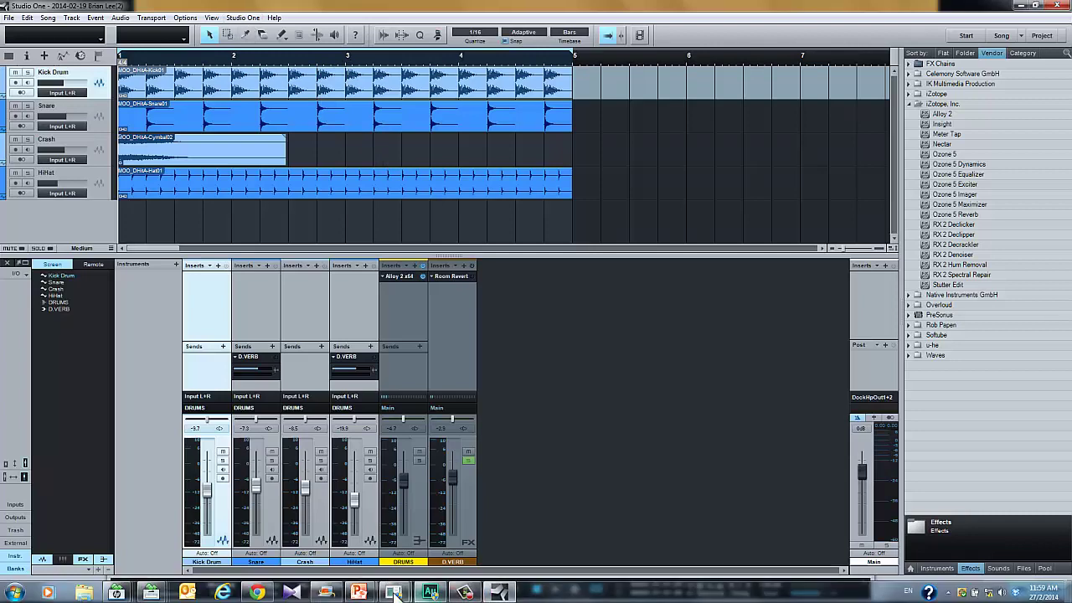
mouse_move(393, 592)
left_click(453, 545)
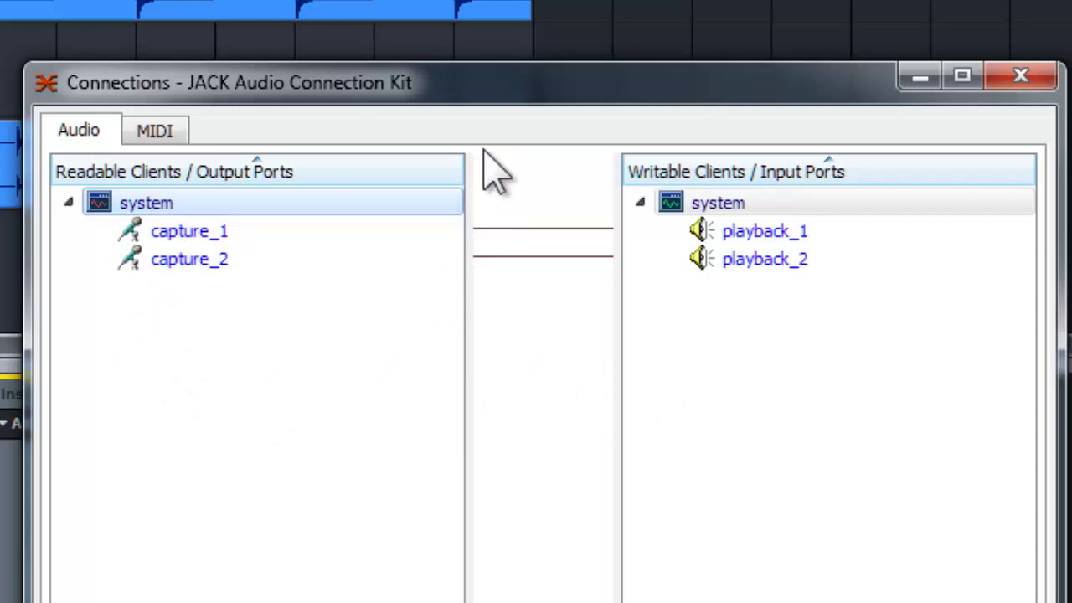
- Minimize the JACK window and select JackRouter as Studio One's audio device, retrying when prompted
left_click(921, 79)
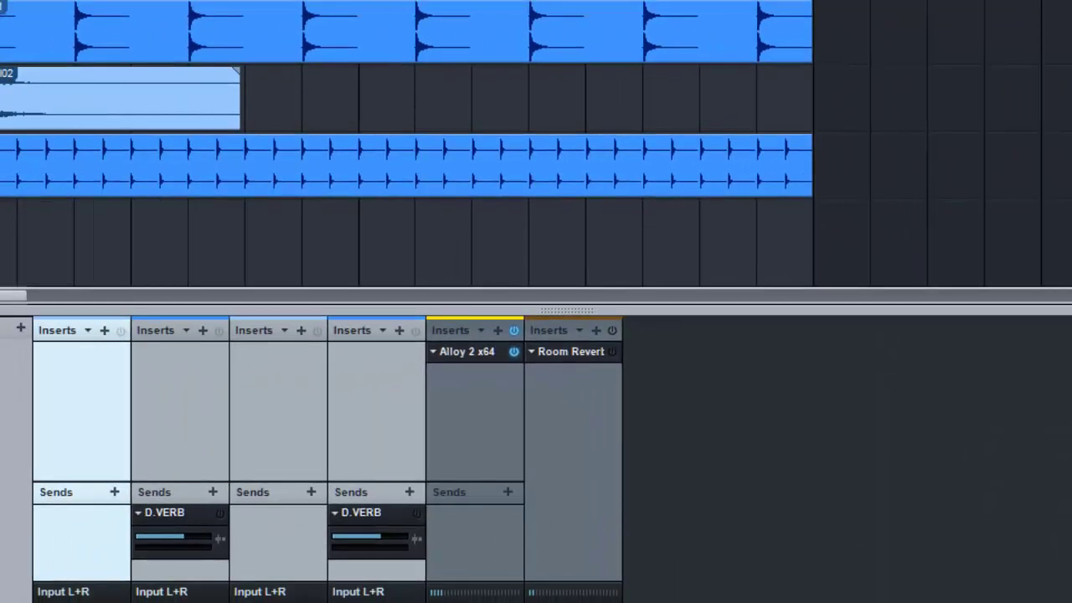
left_click(150, 2)
left_click(196, 100)
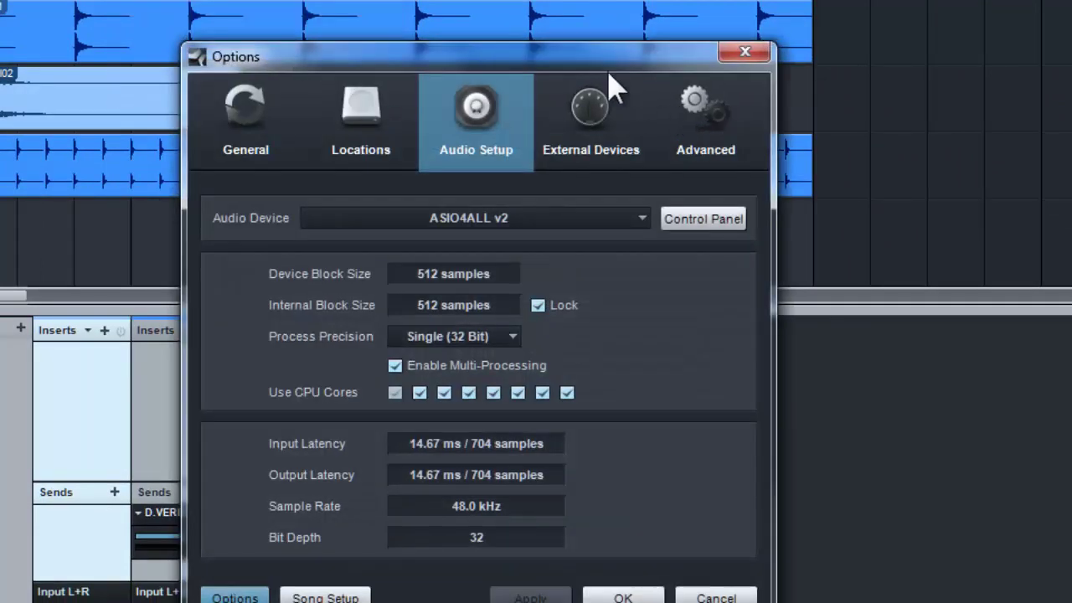
left_click_drag(612, 65, 657, 37)
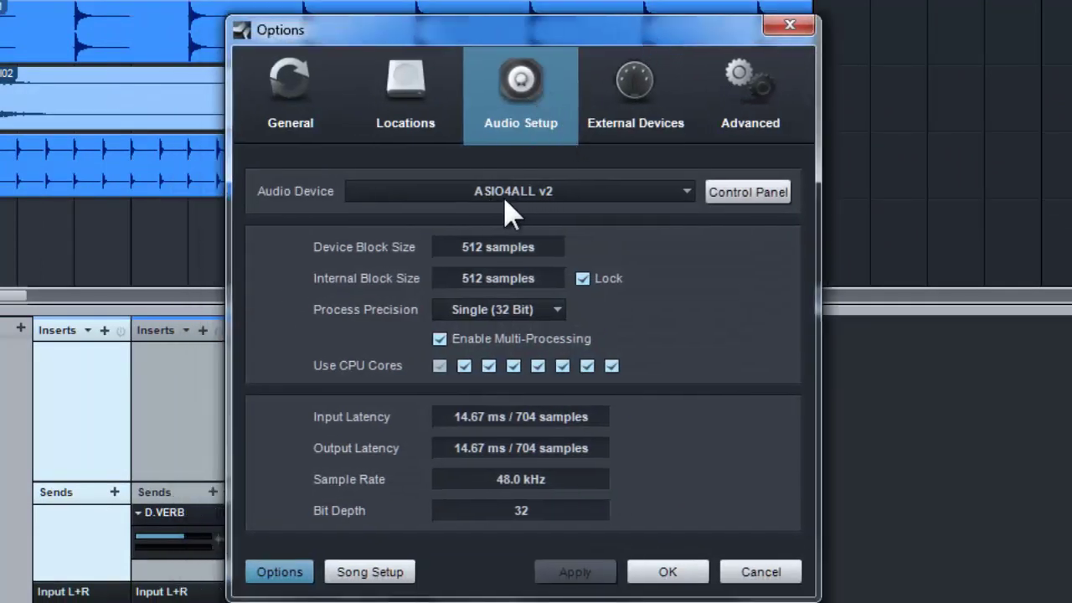
left_click(687, 200)
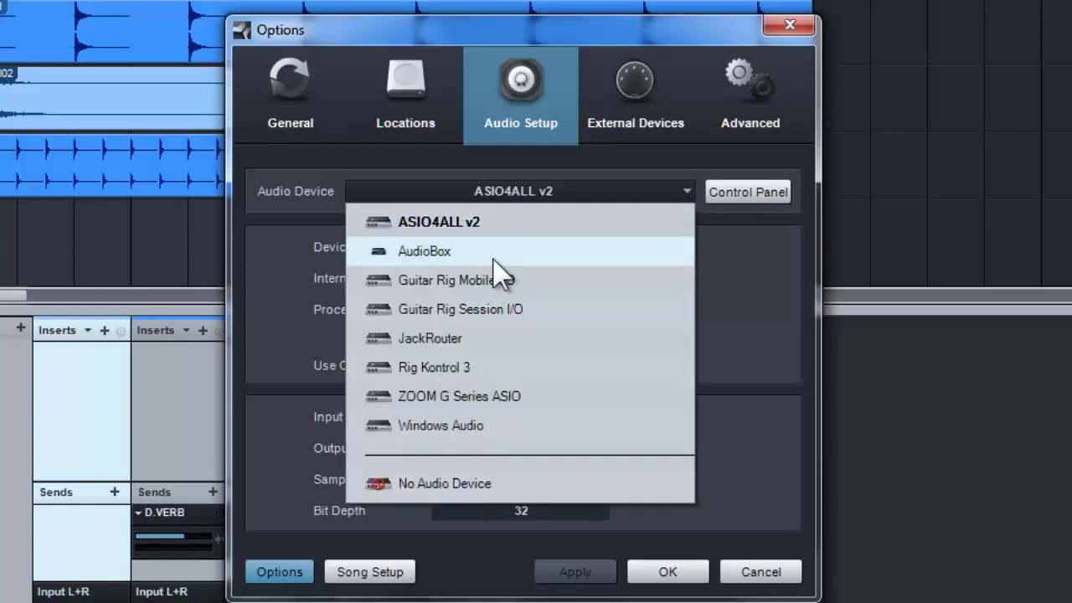
left_click(427, 344)
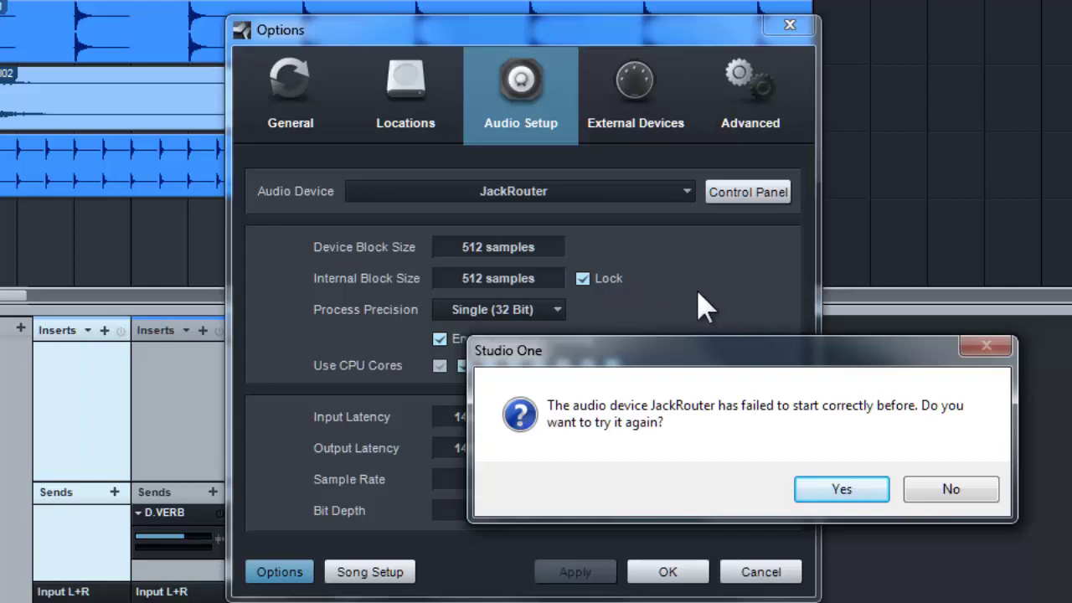
left_click(853, 493)
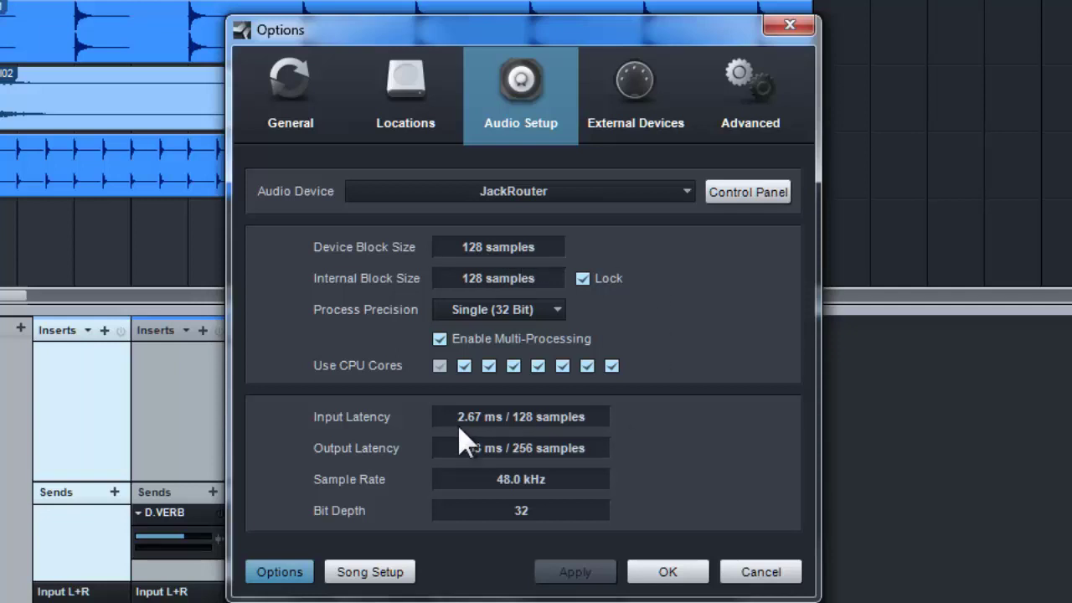
- Confirm the audio setup, then expand Studio One's output and input ports in JACK Connections
left_click(670, 574)
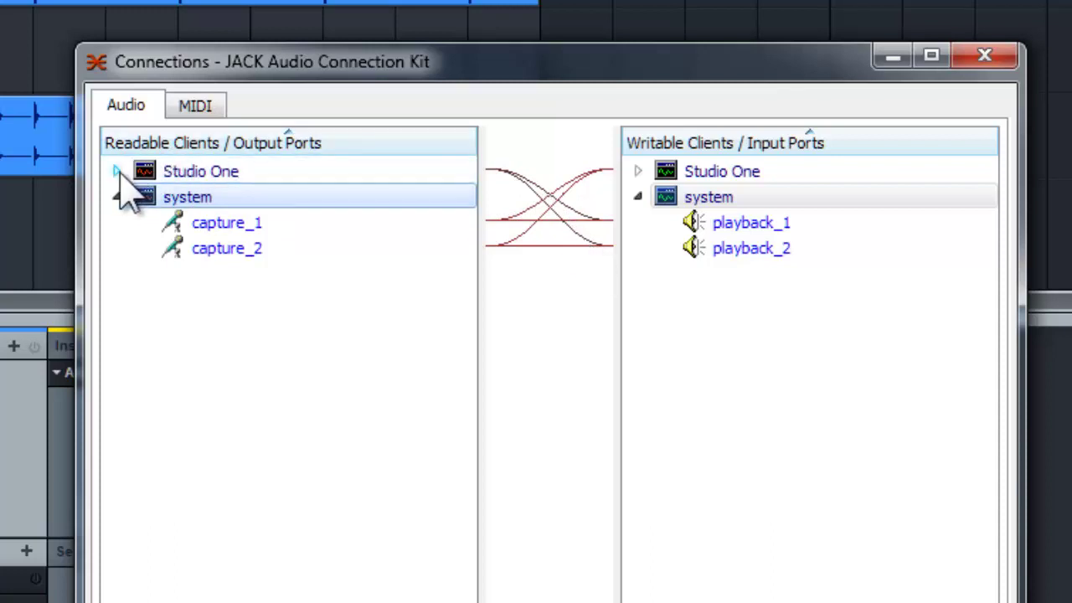
left_click(116, 173)
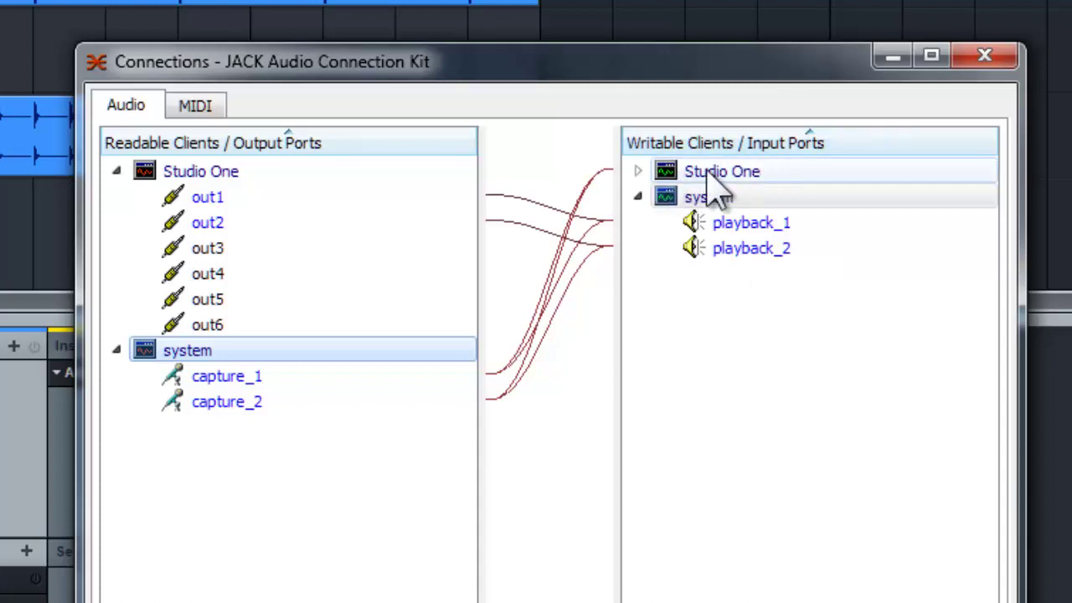
left_click(637, 172)
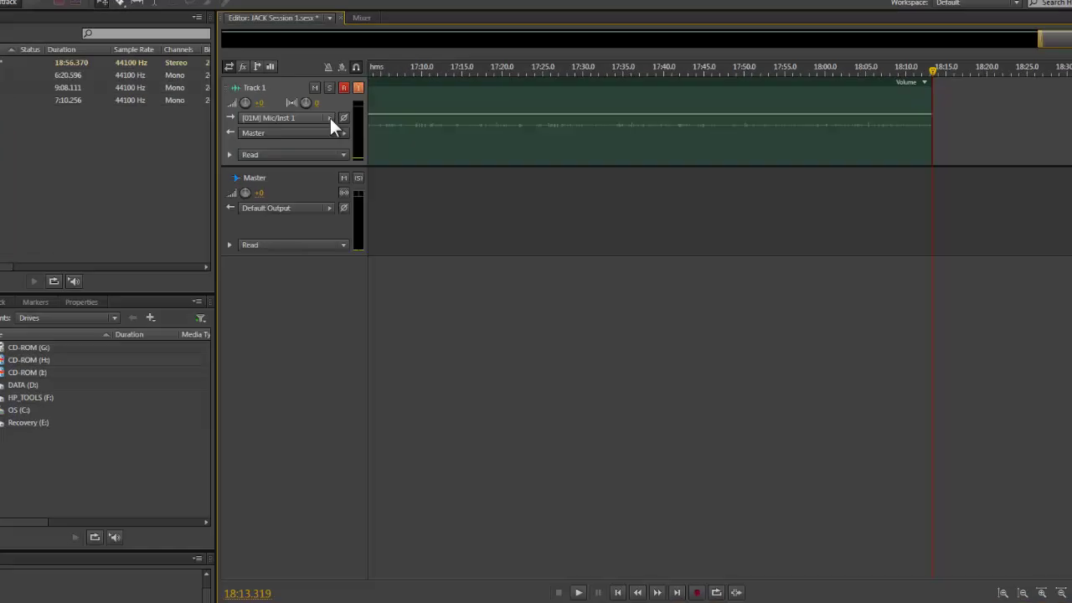
- Change Audition's audio hardware device to JackRouter and set Track 1's input to Mono [01M] In1
left_click(372, 131)
left_click(157, 160)
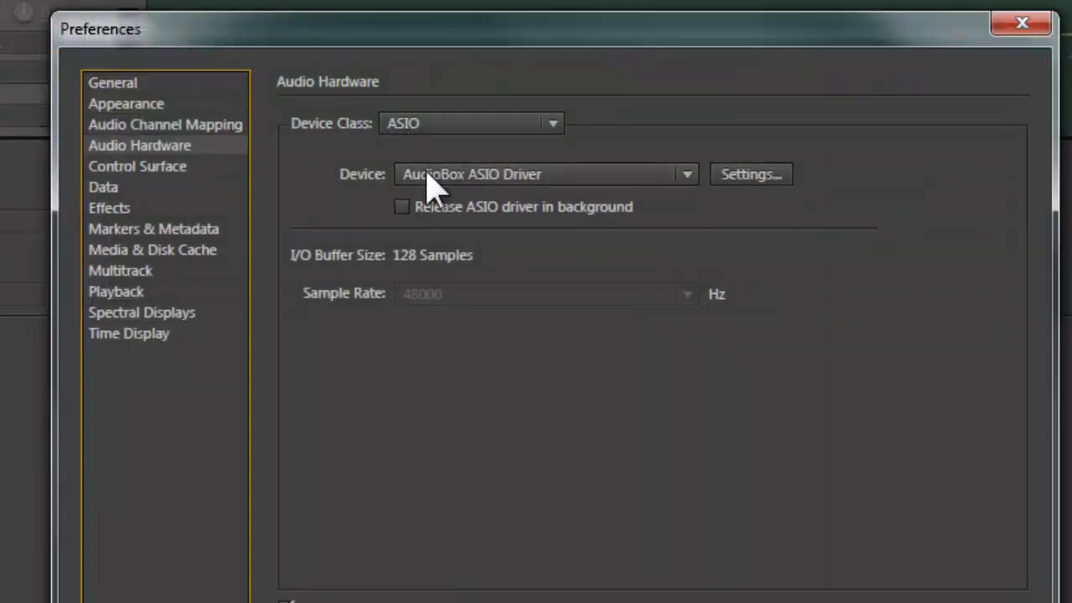
left_click(689, 174)
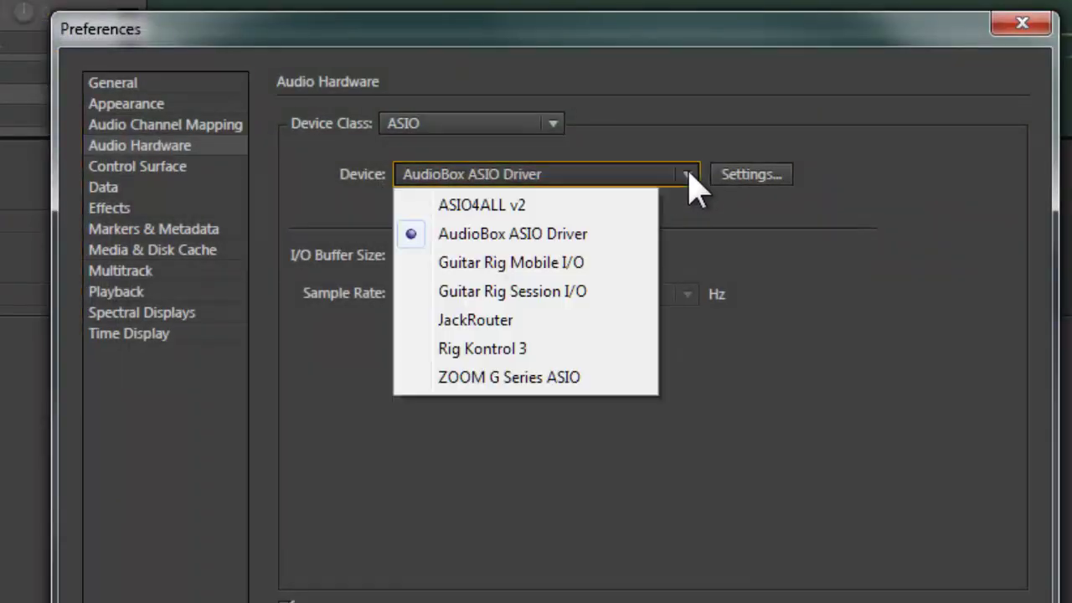
left_click(471, 324)
left_click(669, 432)
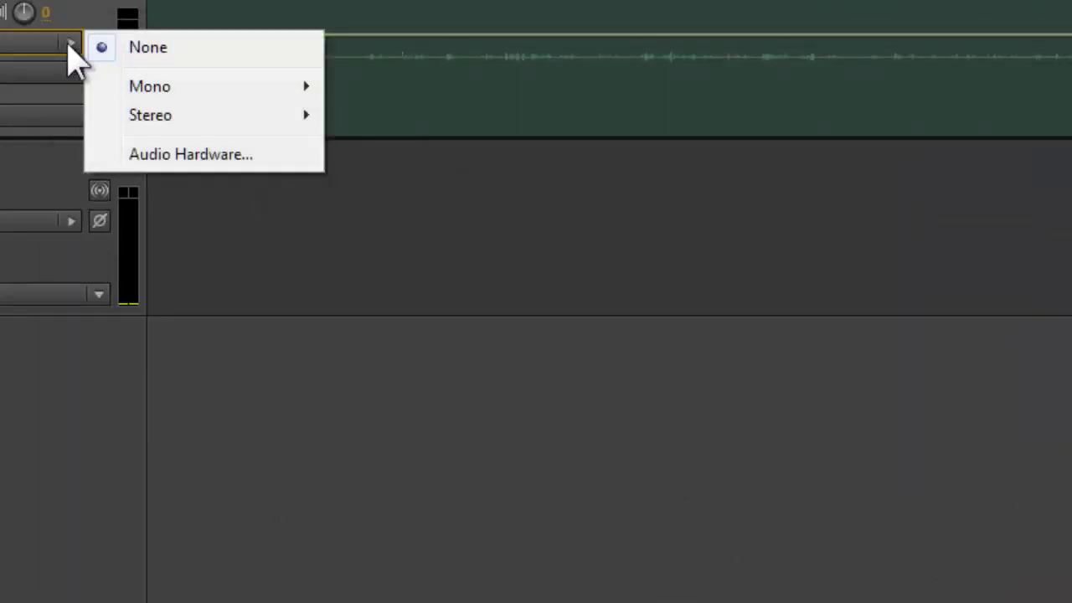
mouse_move(159, 98)
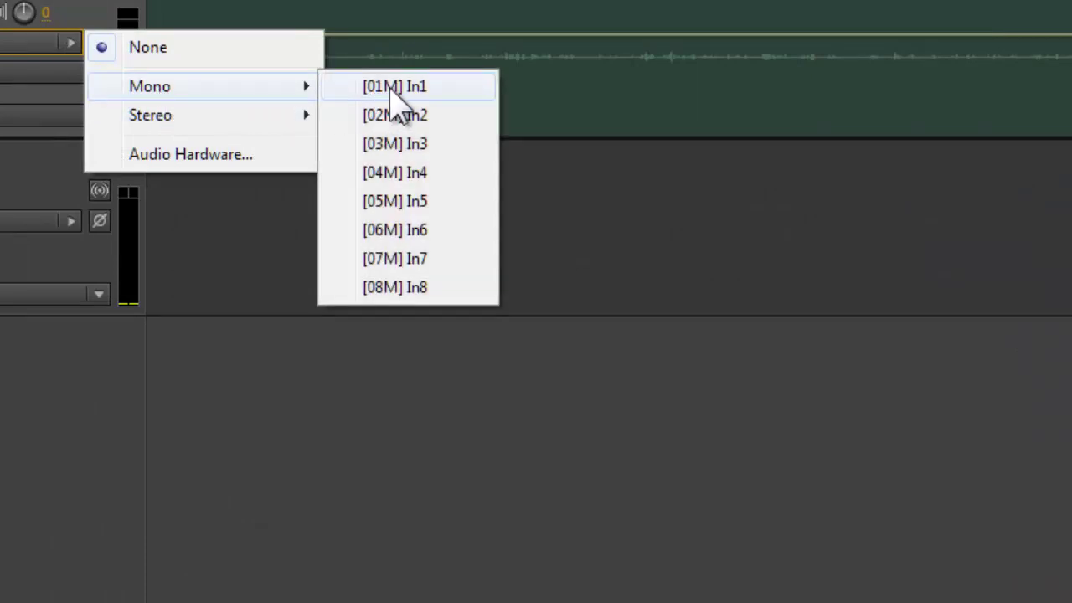
left_click(444, 94)
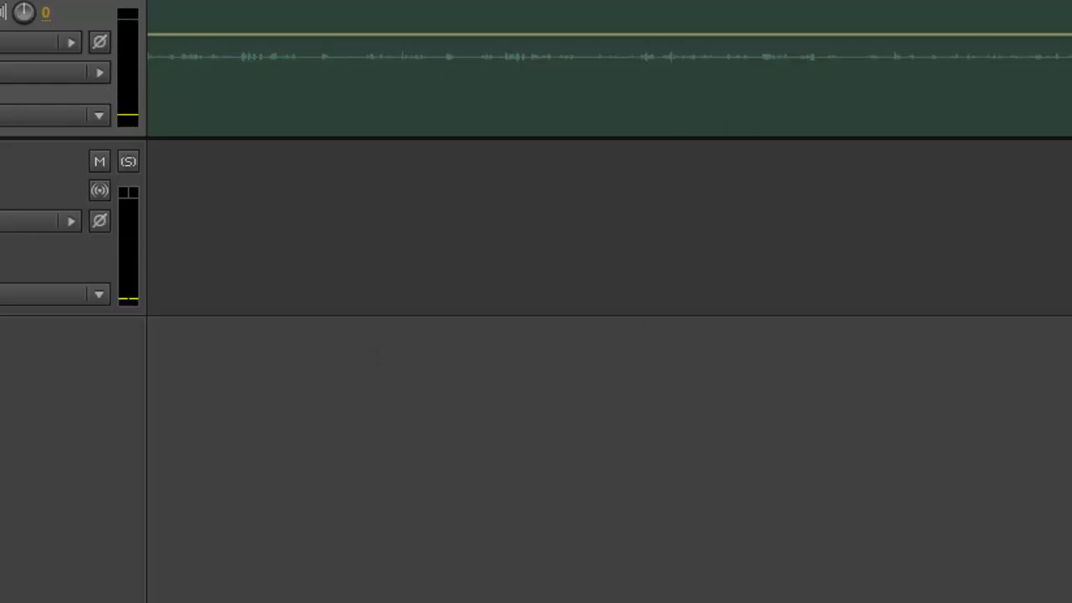
- Start the Audition session, move Connections aside, and expand Adobe Audition CS6's input ports
key("space")
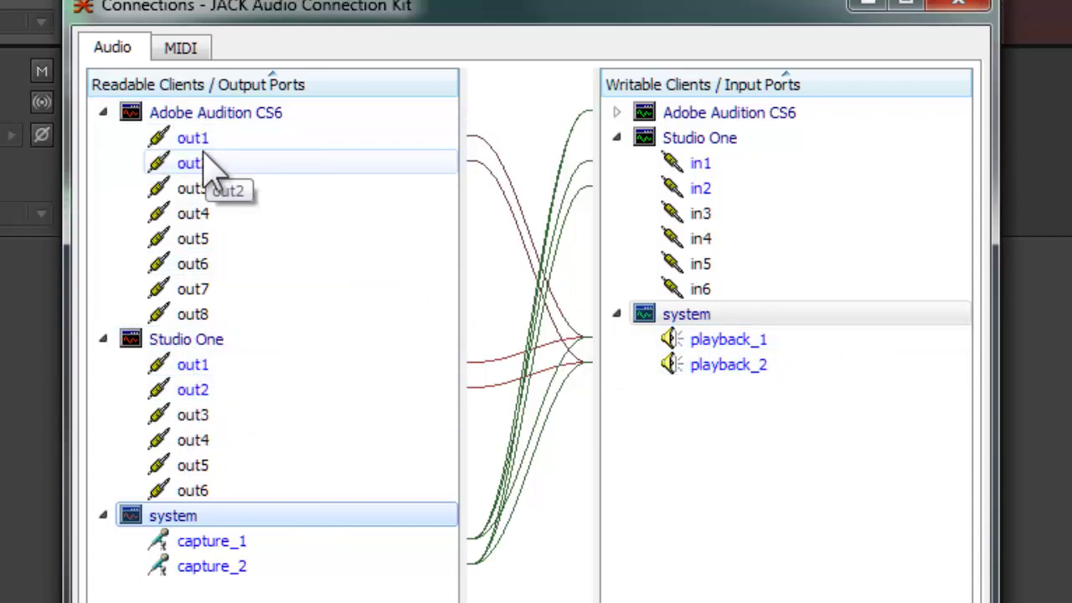
left_click_drag(258, 10, 367, 24)
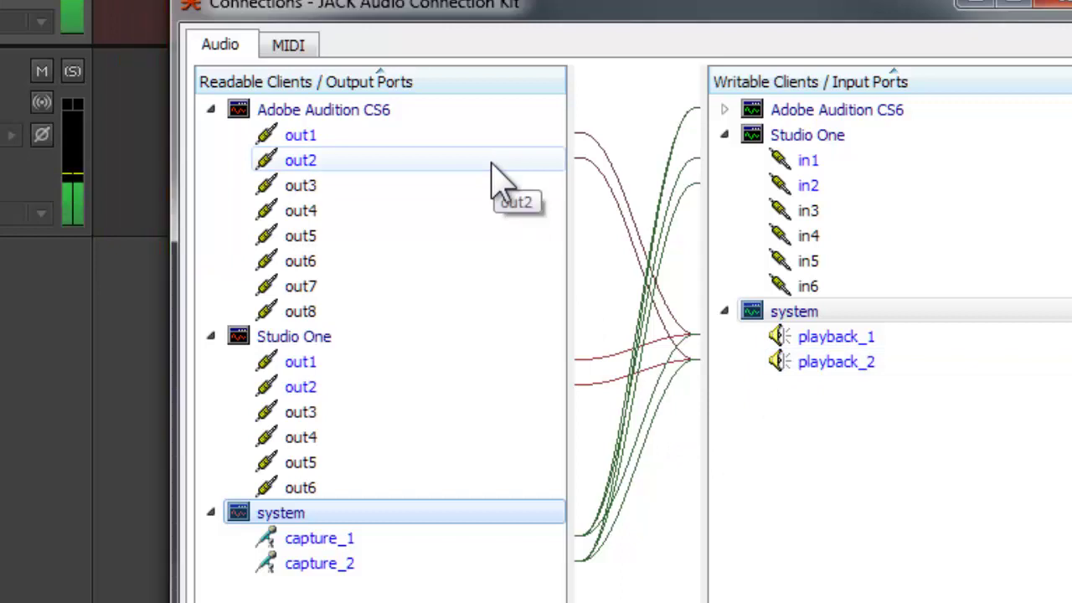
left_click(725, 110)
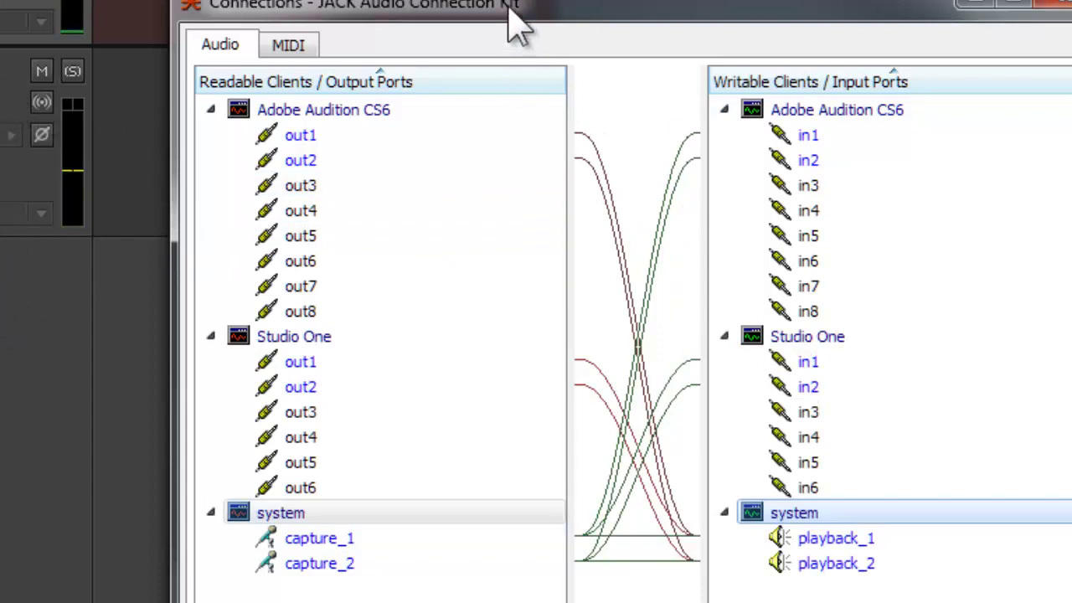
- Connect Studio One out1 to Audition in3 and out2 to Audition in4
left_click_drag(507, 12, 799, 183)
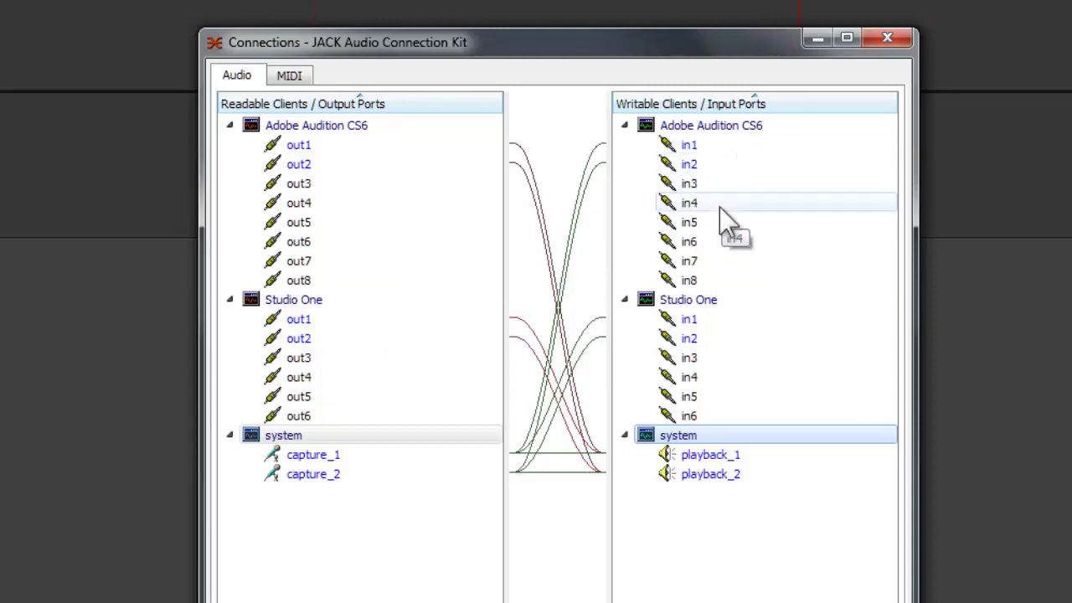
left_click_drag(300, 321, 649, 194)
left_click_drag(700, 186, 704, 200)
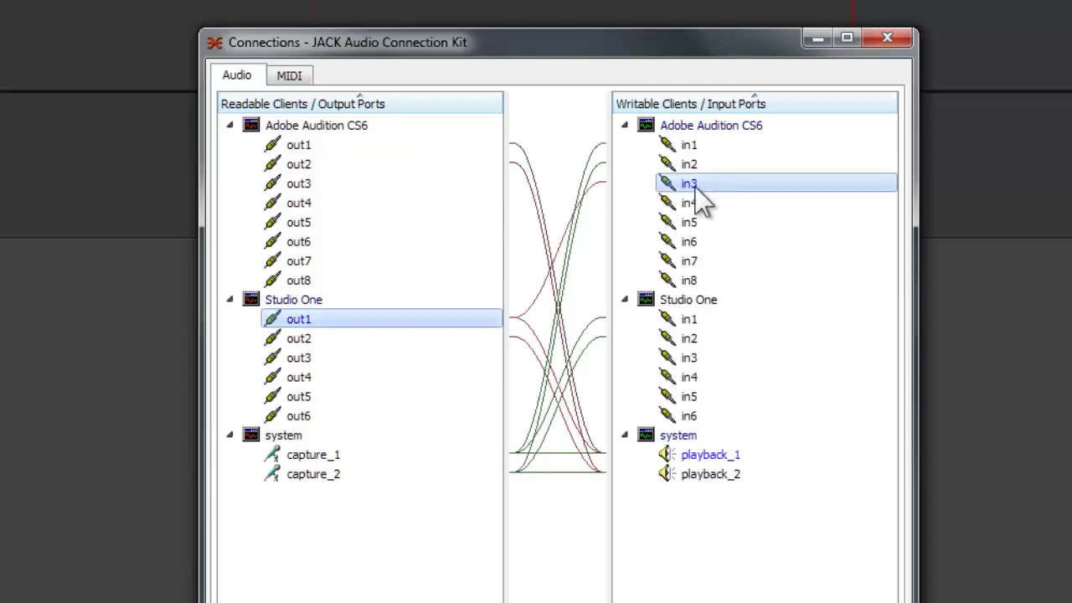
left_click_drag(298, 322, 693, 206)
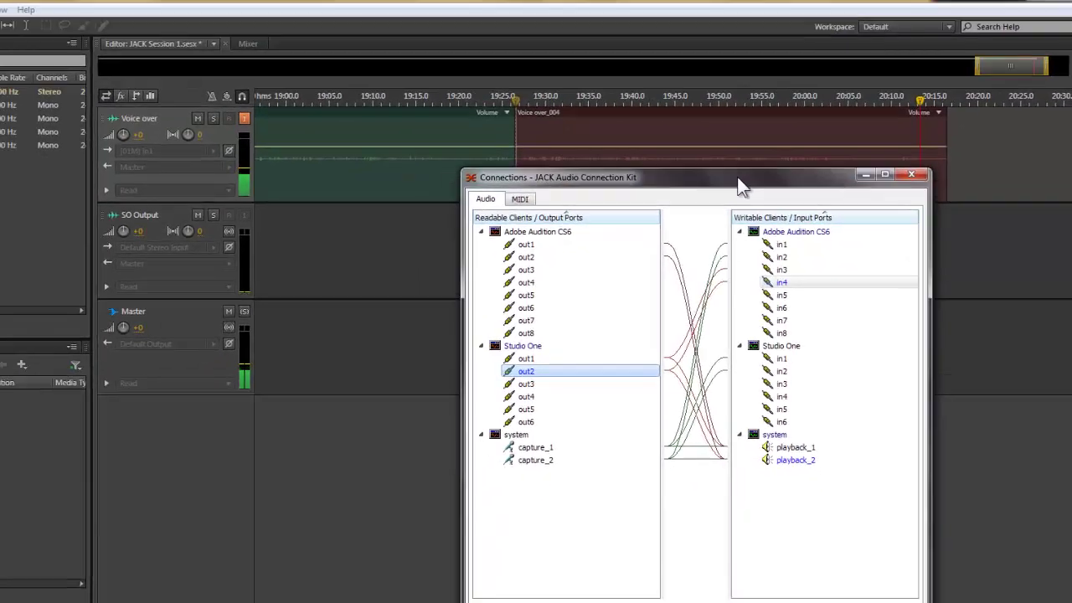
left_click_drag(738, 179, 737, 176)
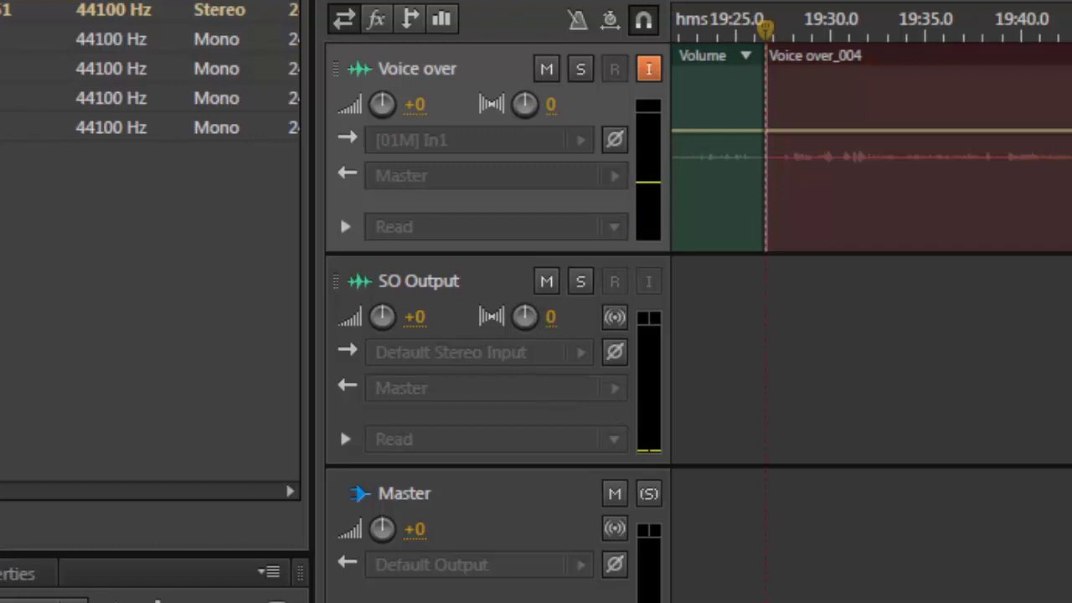
- Stop the voice-over take and set SO Output's input to Stereo [03S] In3
key("space")
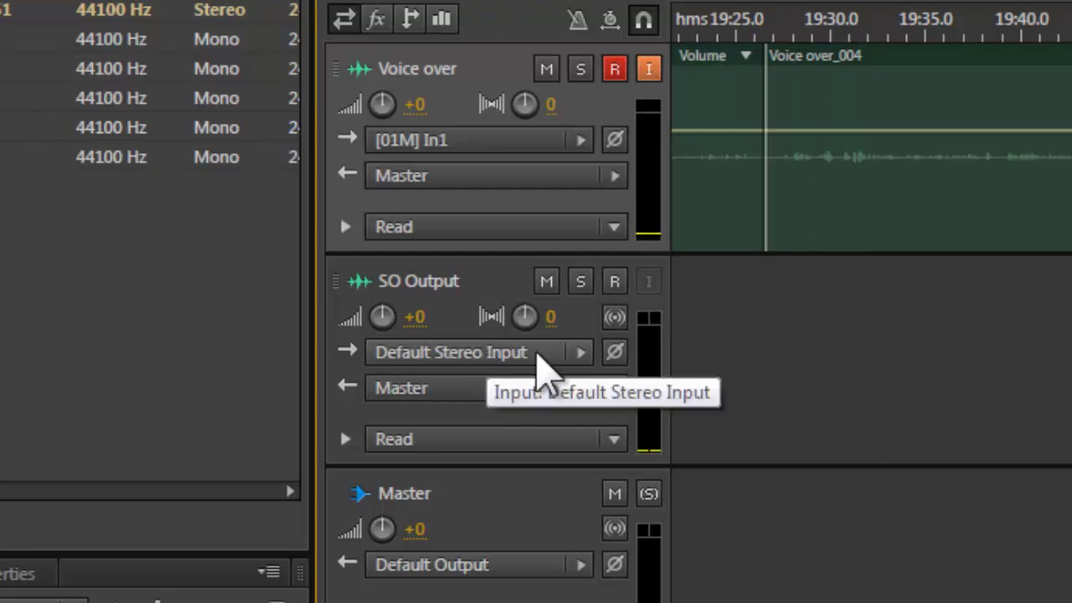
left_click(583, 365)
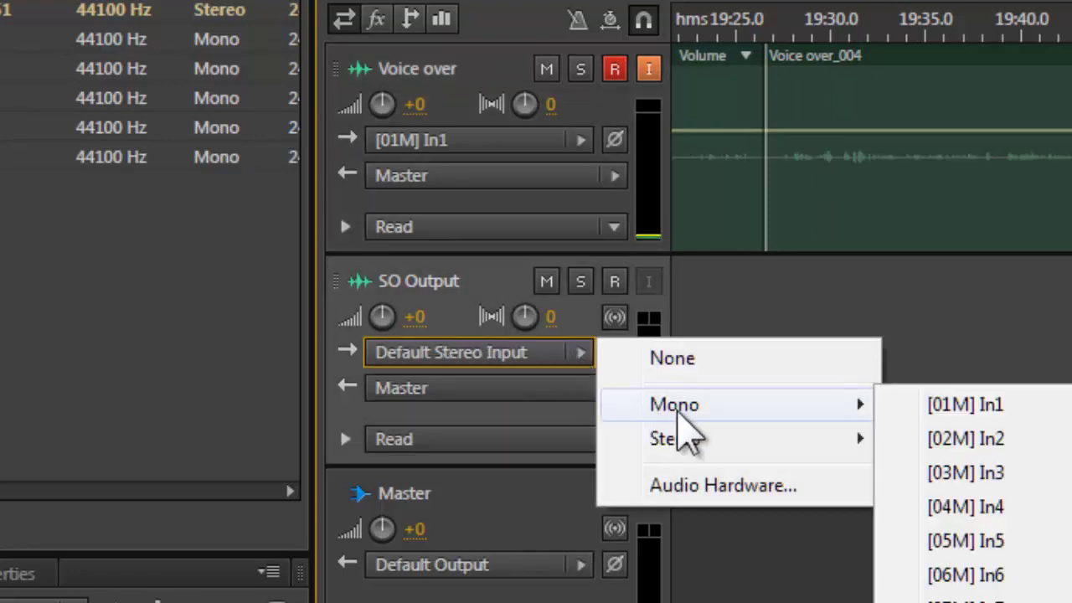
mouse_move(788, 447)
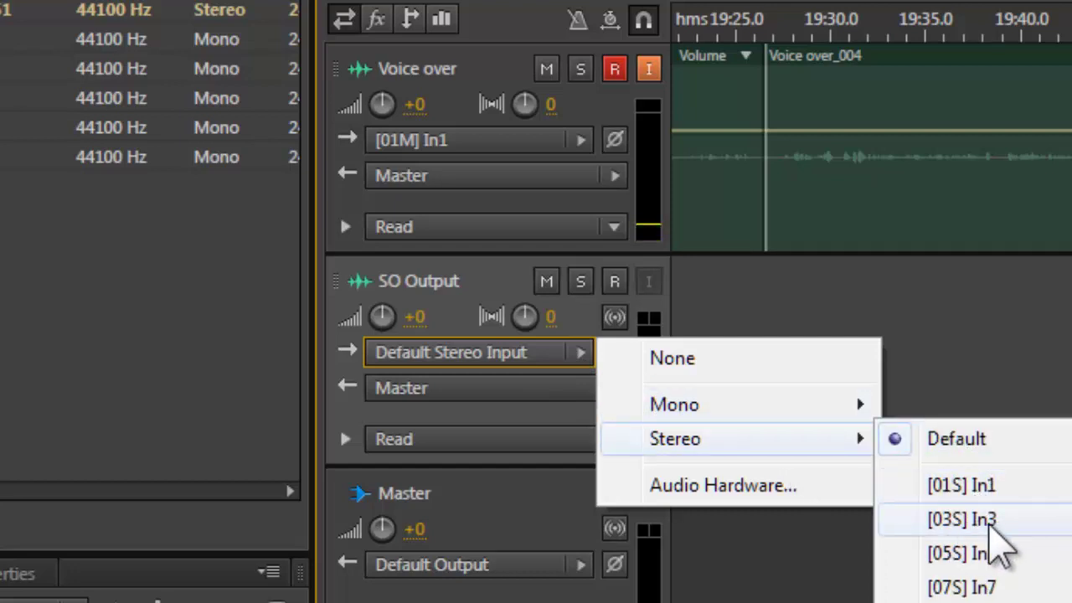
left_click(988, 522)
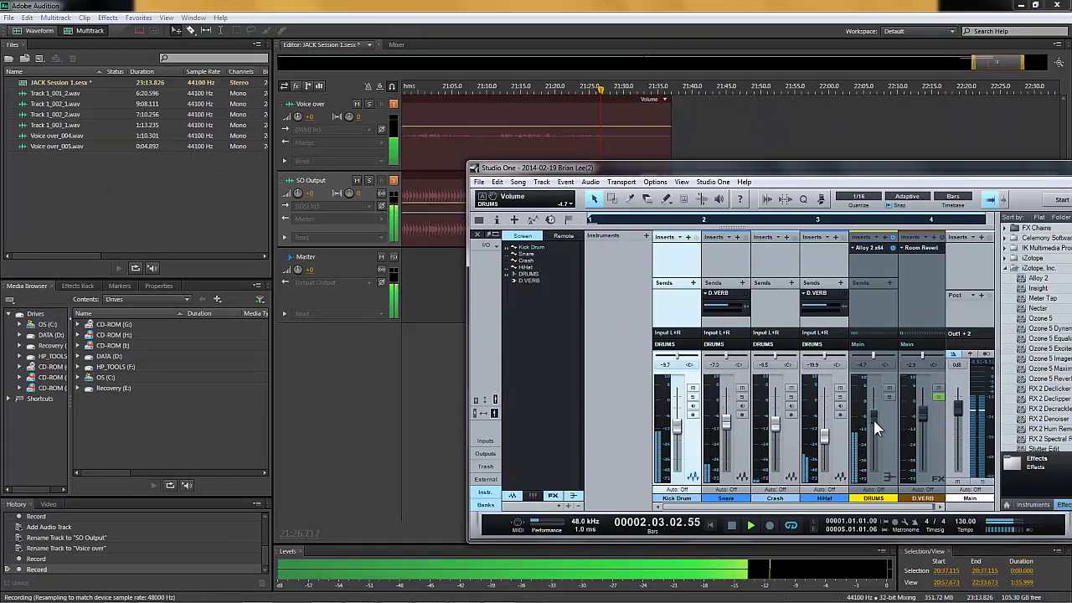
- Lower the DRUMS fader in Studio One's mixer and bring JACK Connections to the front
mouse_move(874, 420)
left_mouse_down()
mouse_move(877, 444)
mouse_move(875, 429)
left_mouse_up()
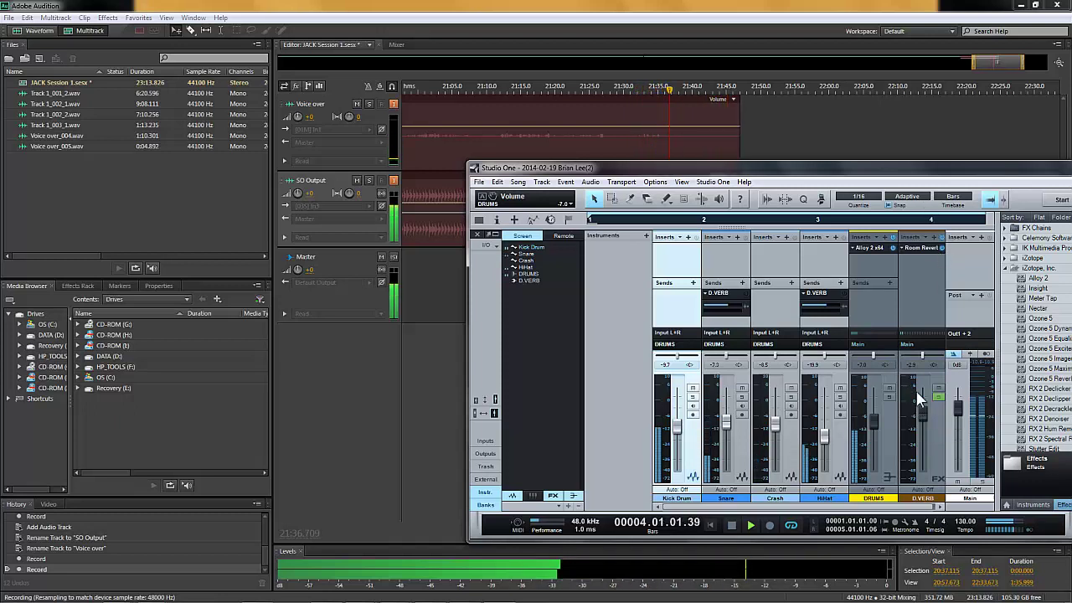
left_click_drag(872, 420, 873, 421)
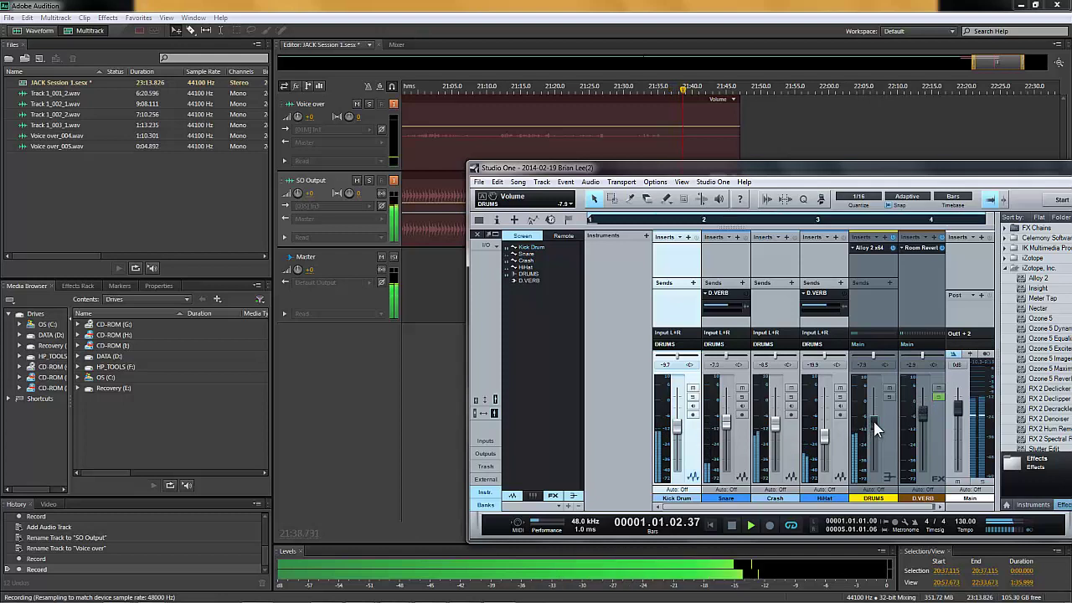
mouse_move(434, 593)
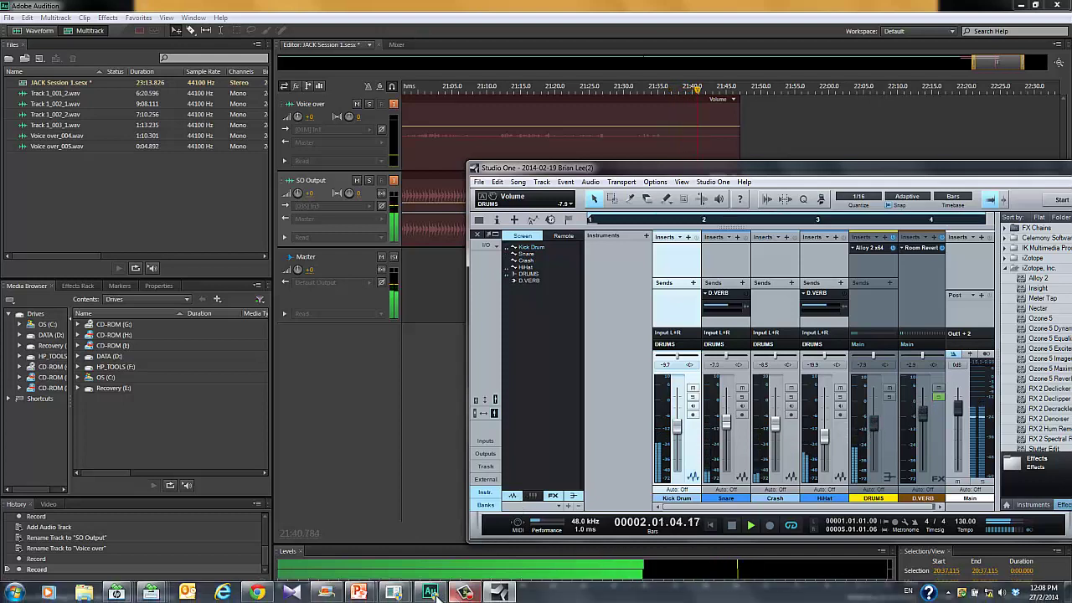
left_click(444, 552)
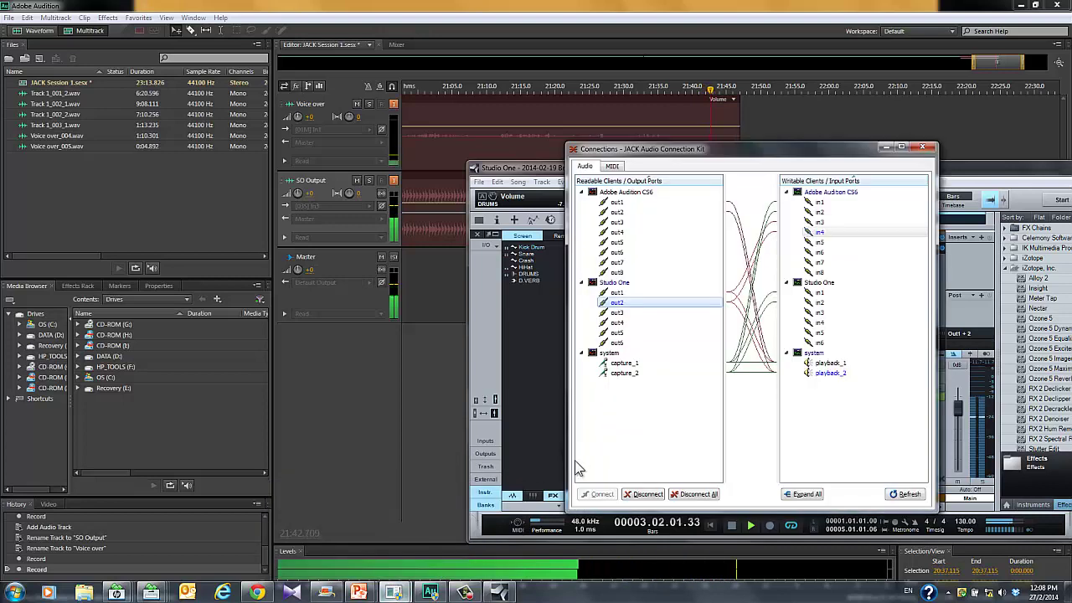
- Stop Studio One's song playback from the transport bar
left_click(730, 526)
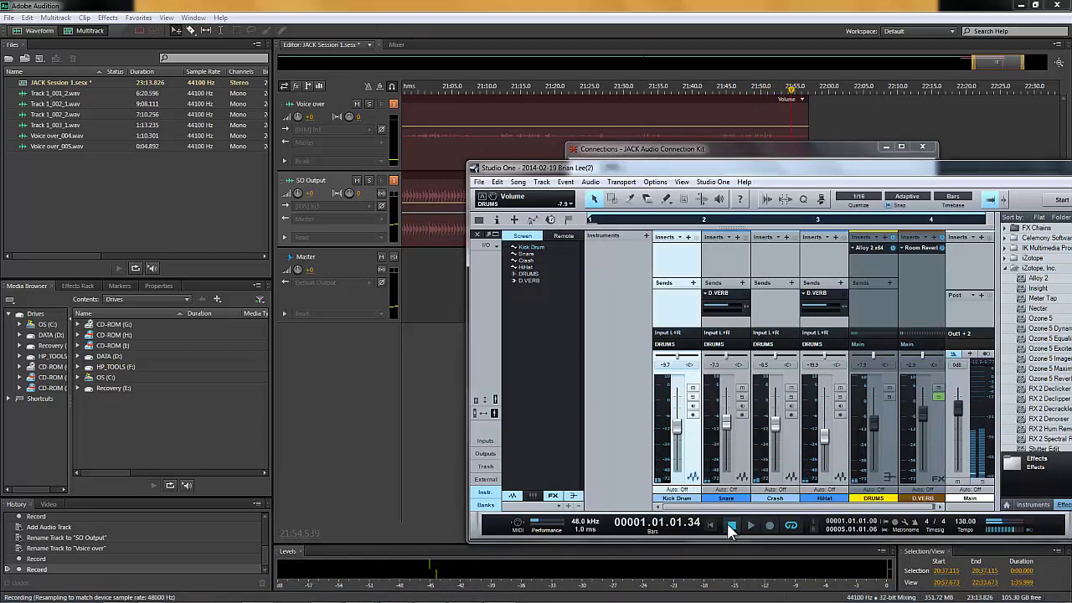